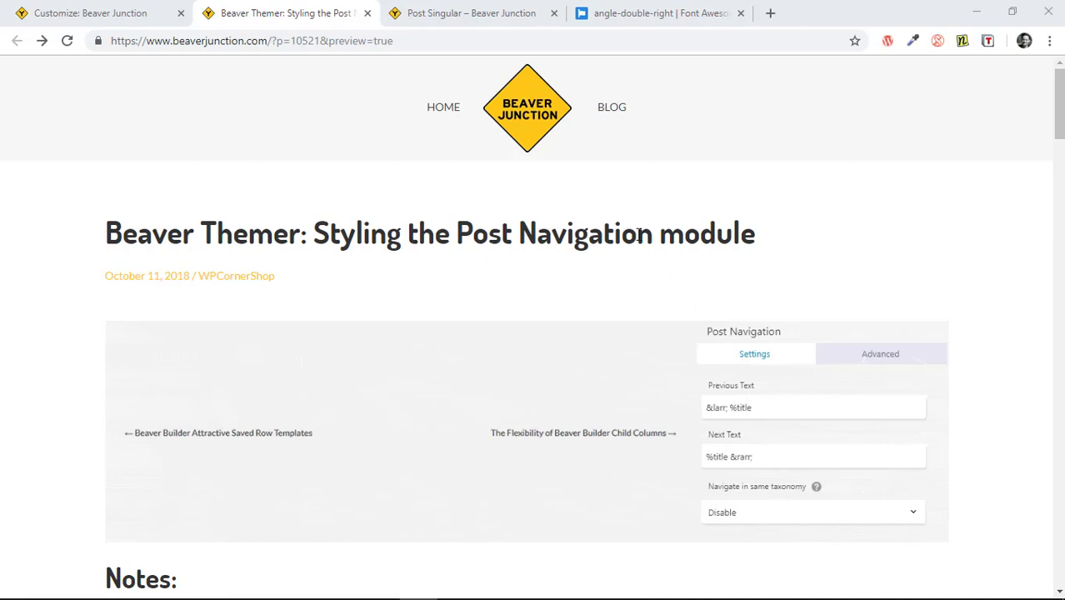
scroll(639, 235, "down", 2)
scroll(639, 235, "down", 1)
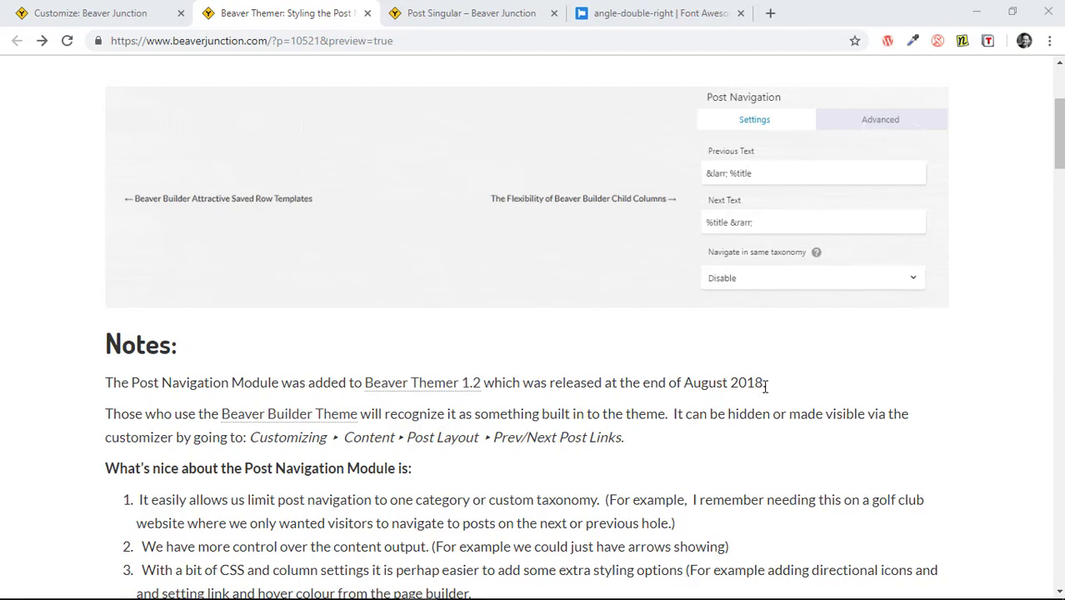
Switch from the blog article to the Post Singular Themer layout editor
left_click(471, 13)
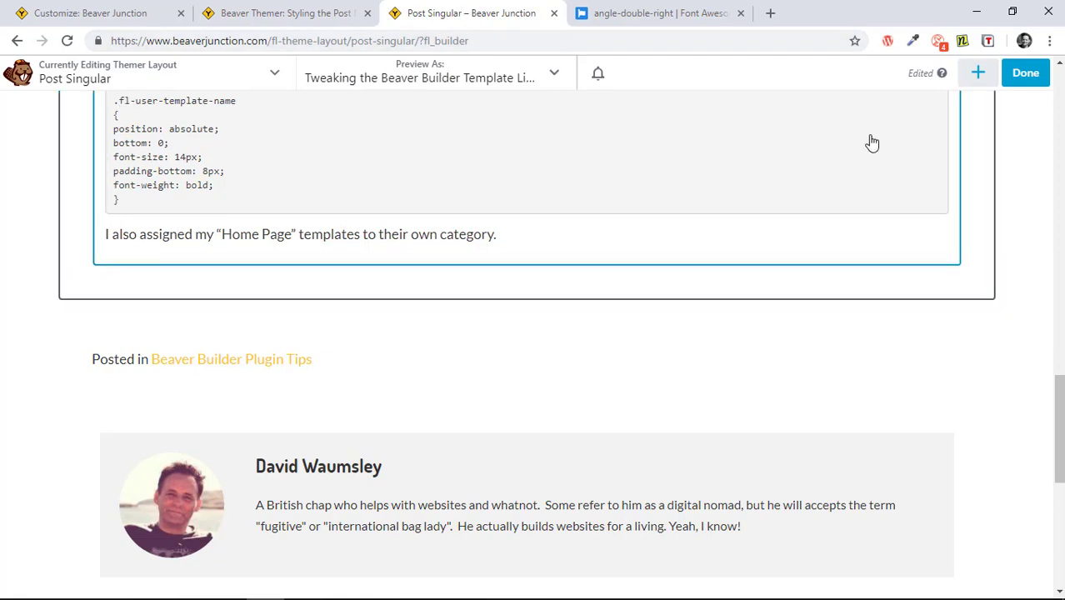
Add a Post Navigation module from the Themer Modules group below the post content
left_click(981, 73)
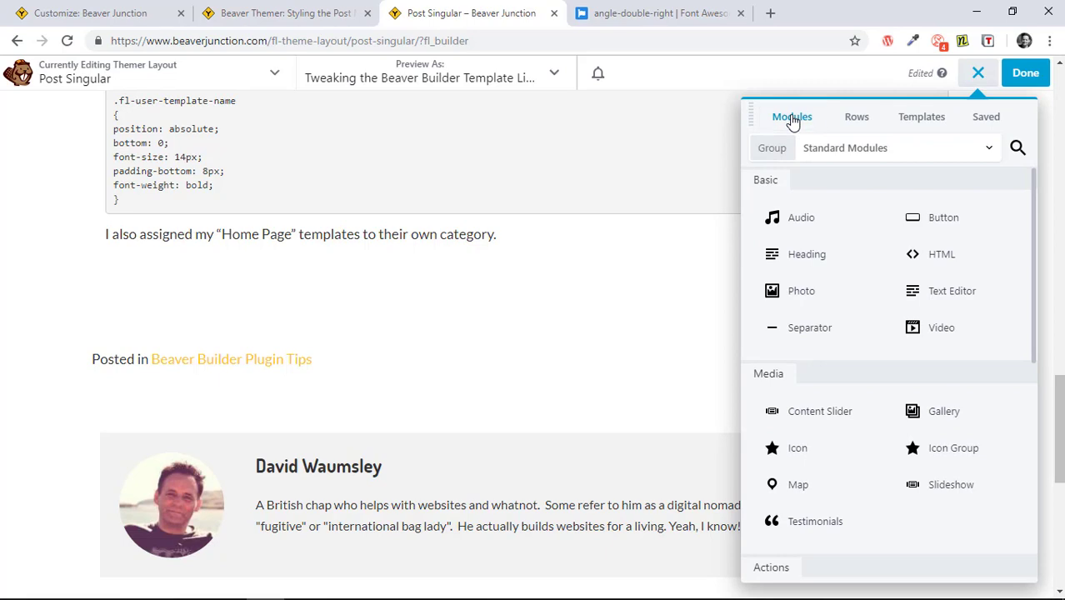
left_click(913, 148)
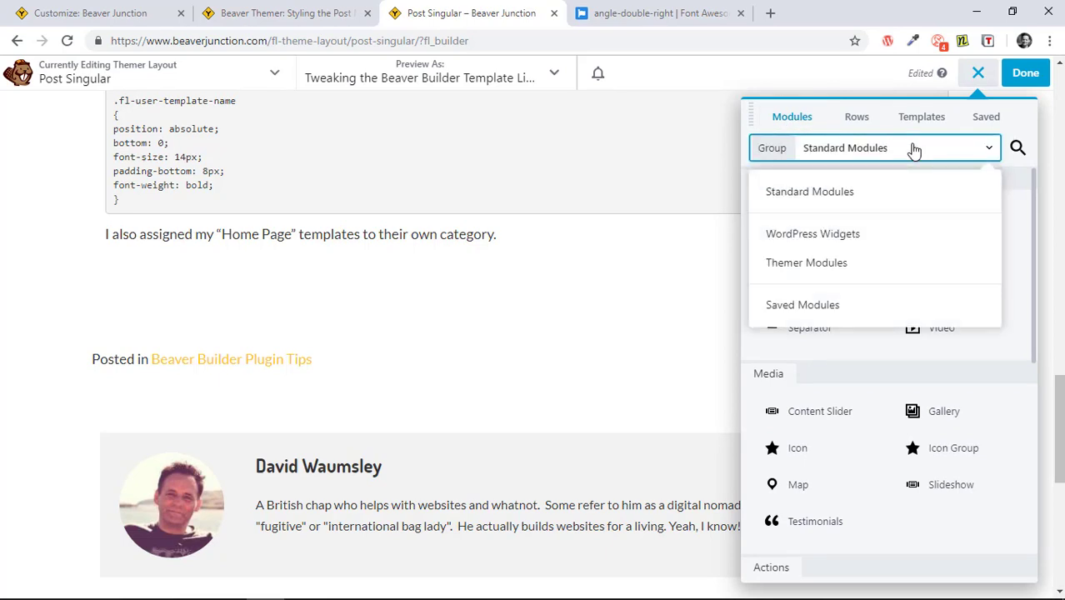
left_click(792, 267)
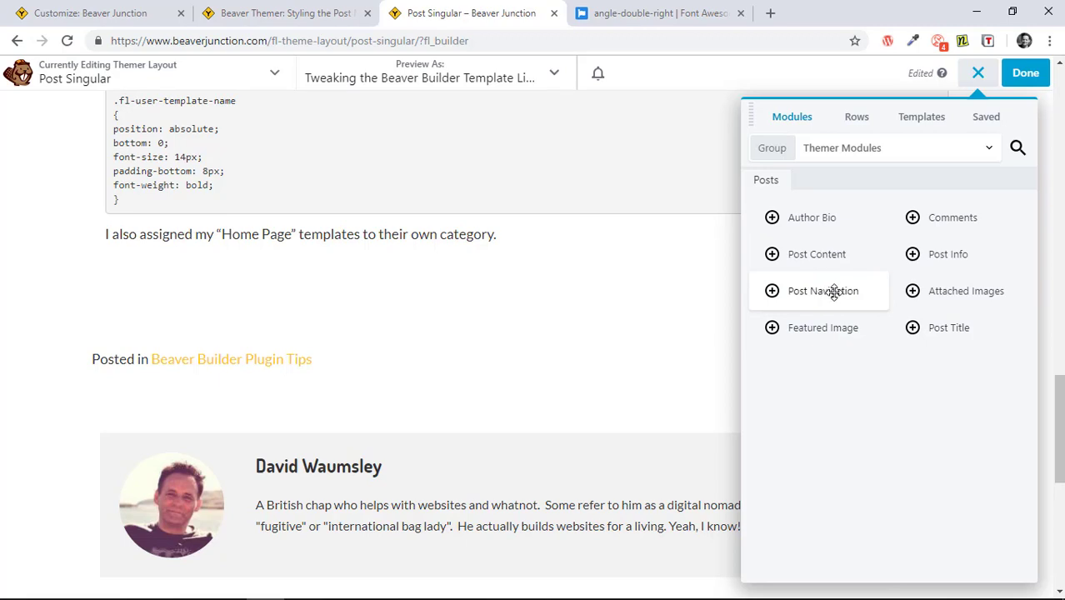
left_click_drag(834, 291, 414, 307)
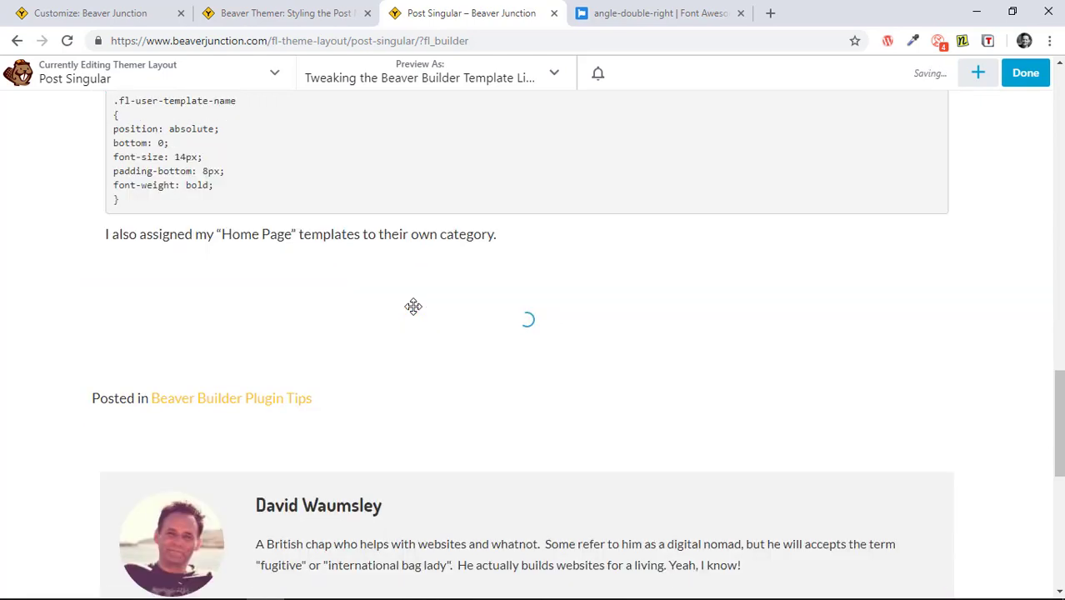
left_click_drag(557, 107, 570, 469)
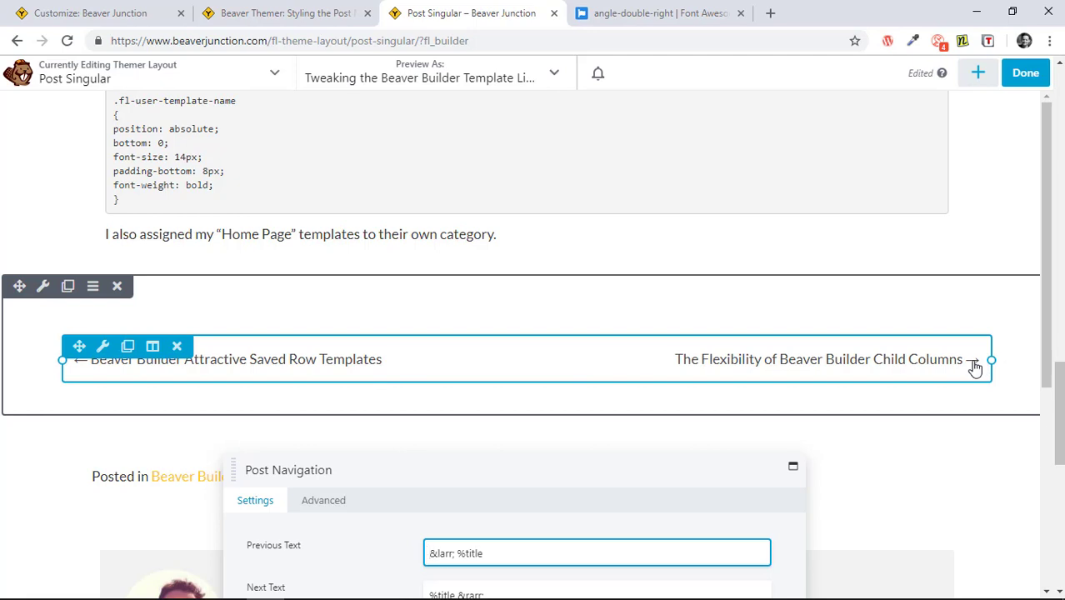
Switch to the WordPress Customizer browser tab
left_click(100, 13)
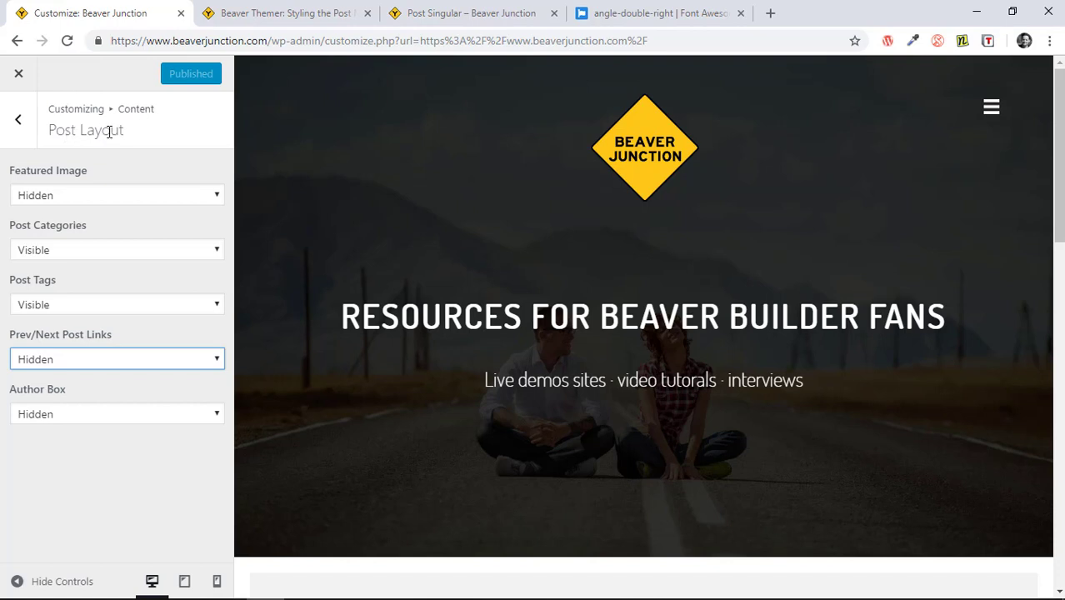
Confirm the theme's Prev/Next Post Links stay Hidden, then return to the Post Singular editor
left_click(138, 360)
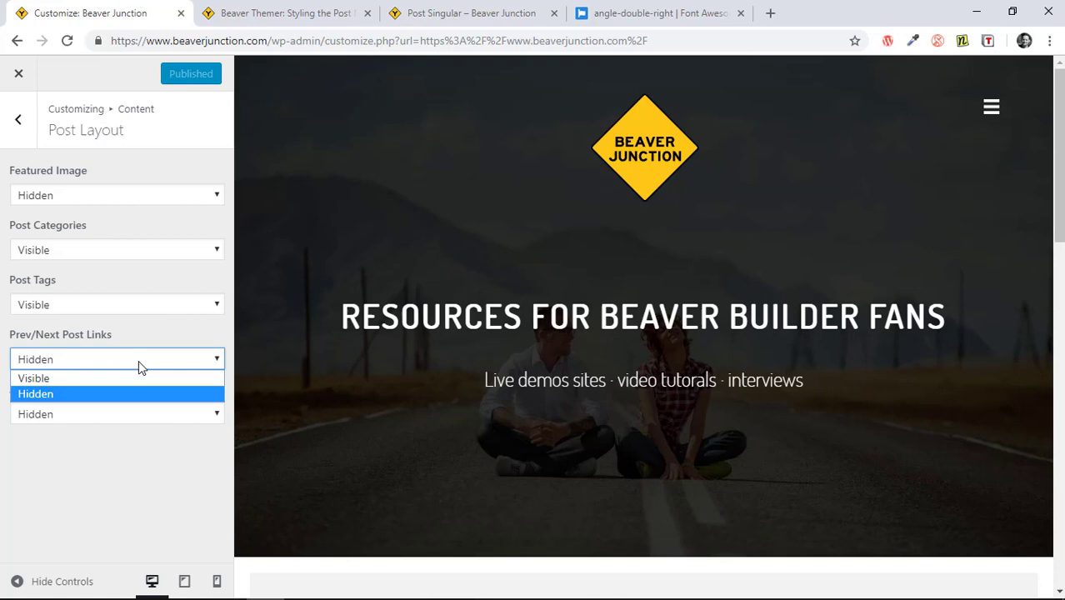
left_click(455, 13)
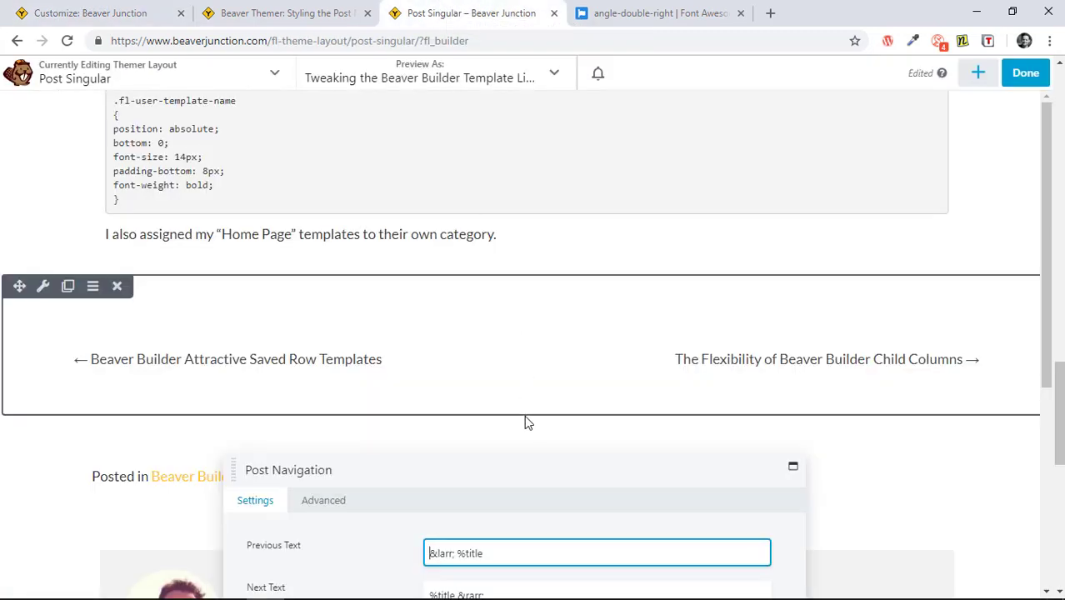
mouse_move(523, 470)
left_mouse_down()
mouse_move(499, 283)
mouse_move(604, 176)
left_mouse_up()
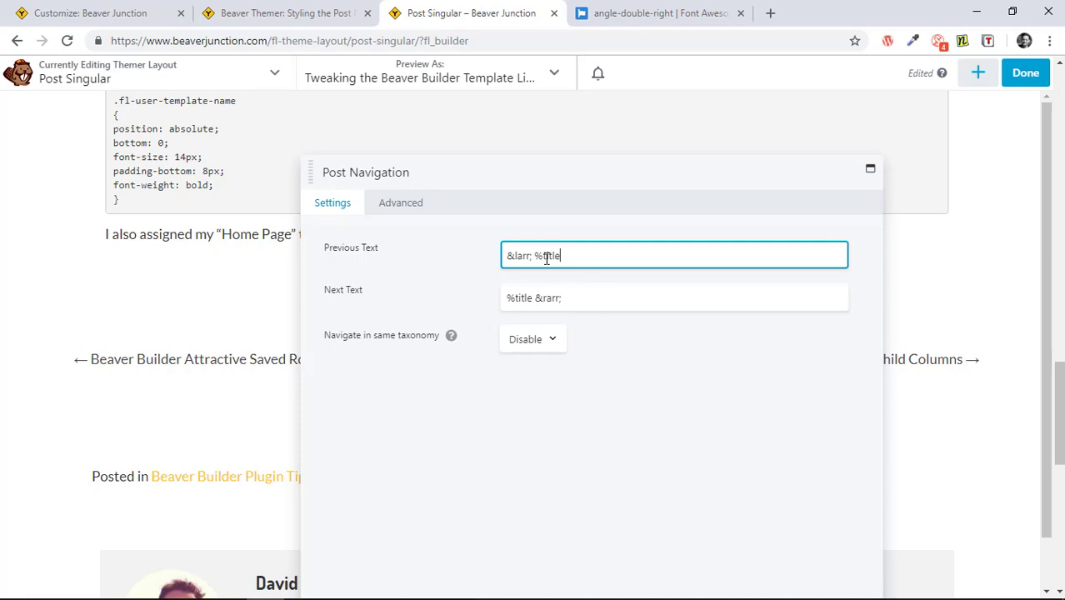
left_click_drag(586, 256, 504, 257)
left_click_drag(582, 180, 446, 165)
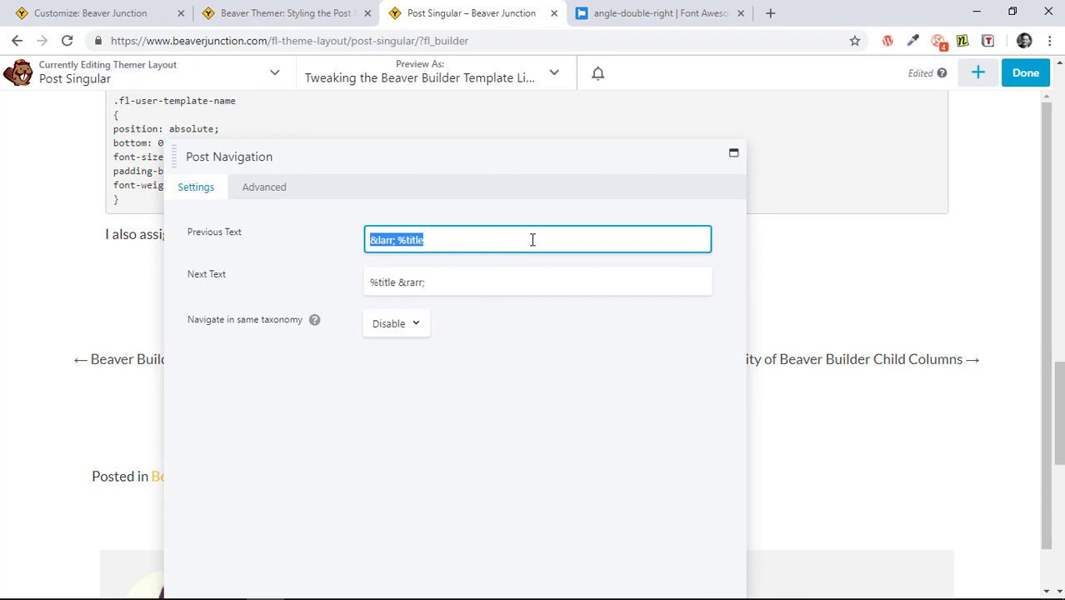
Remove the %title placeholder from Next Text so the link previews as 'Next' plus arrow
left_click(513, 283)
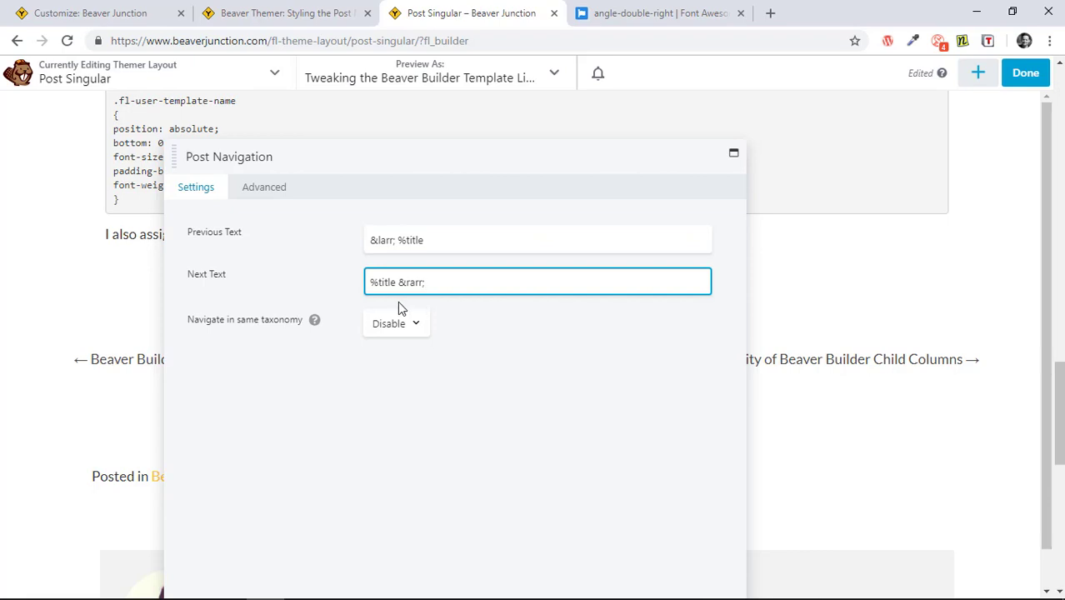
left_click_drag(521, 150, 450, 147)
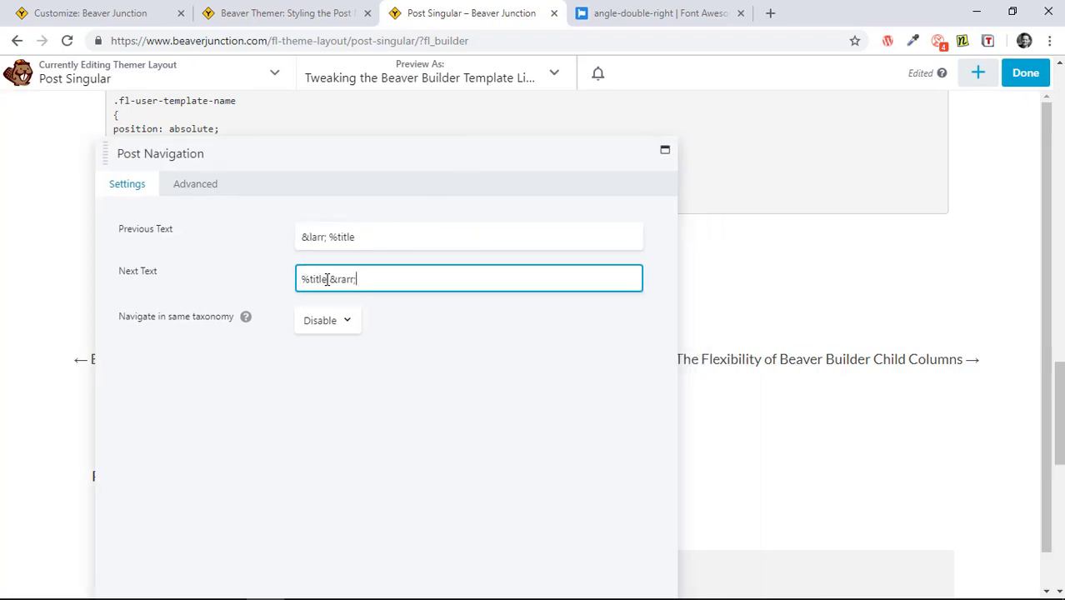
left_click_drag(328, 279, 294, 283)
key("ctrl+x")
type("Ne")
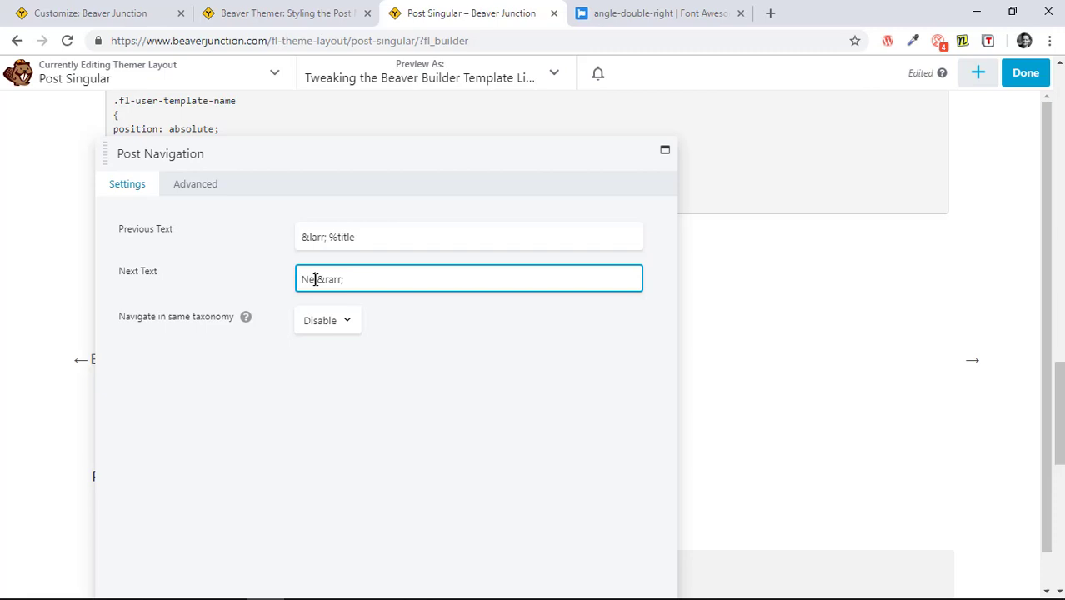
type("xt")
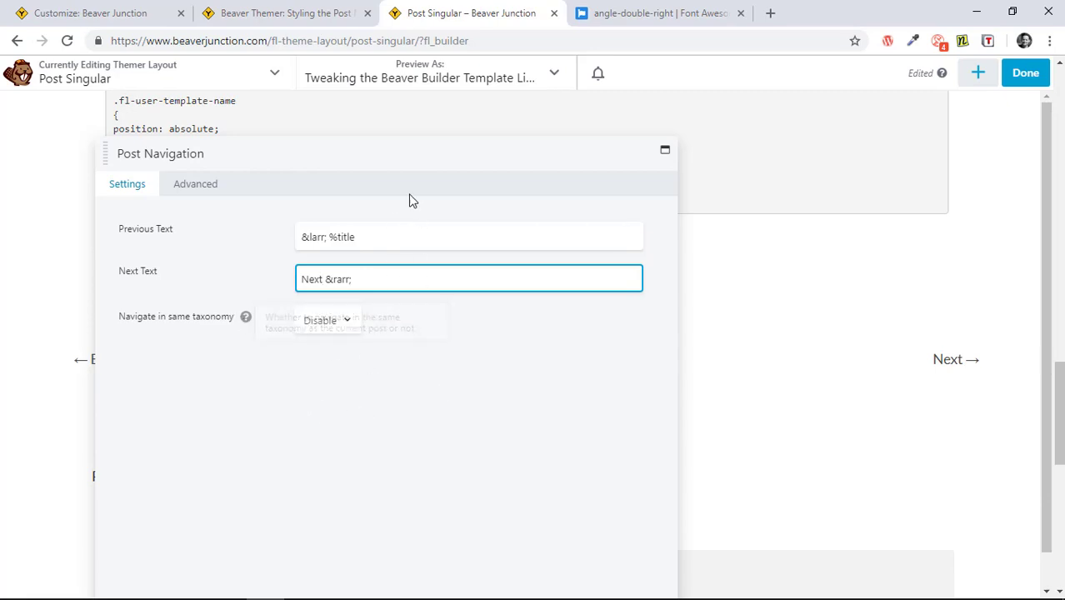
left_click_drag(411, 153, 440, 125)
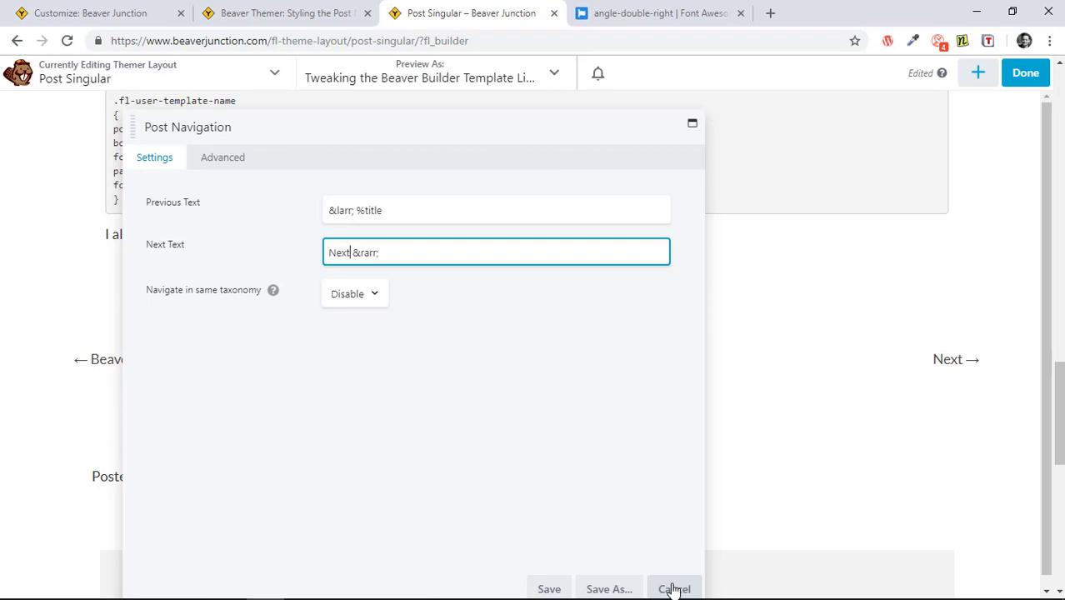
Discard the unsaved module and insert the saved Post Nav row below the post content
left_click(674, 590)
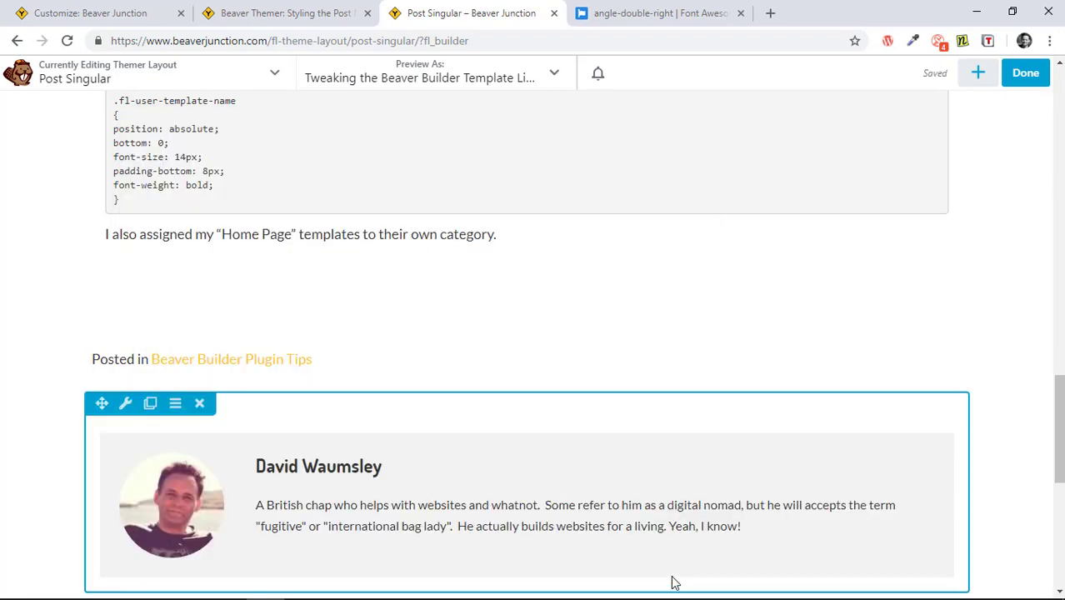
left_click(981, 73)
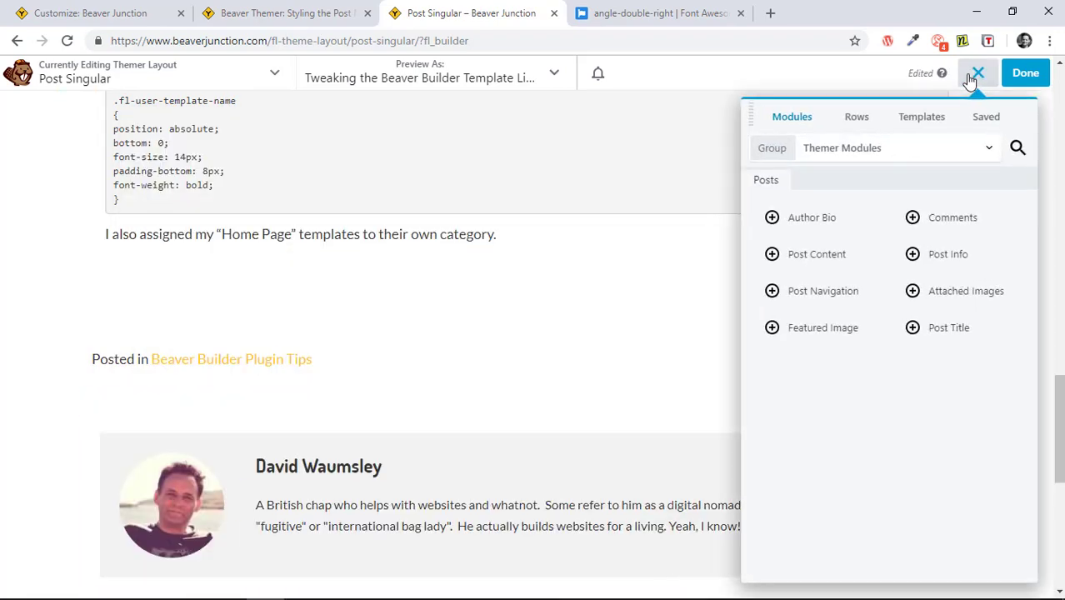
left_click(986, 116)
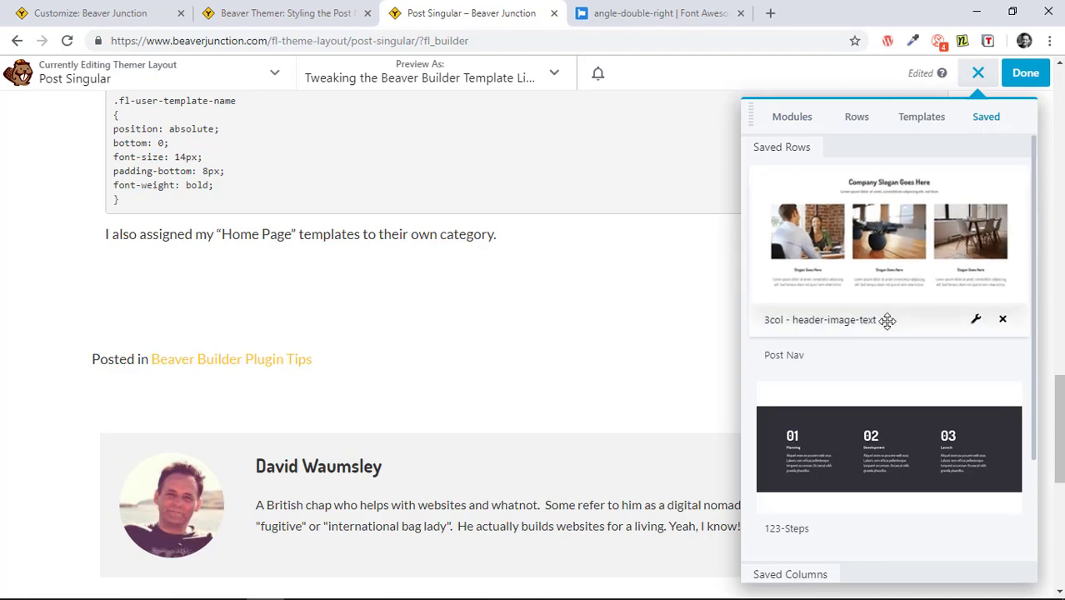
mouse_move(842, 352)
left_mouse_down()
mouse_move(450, 371)
mouse_move(368, 301)
left_mouse_up()
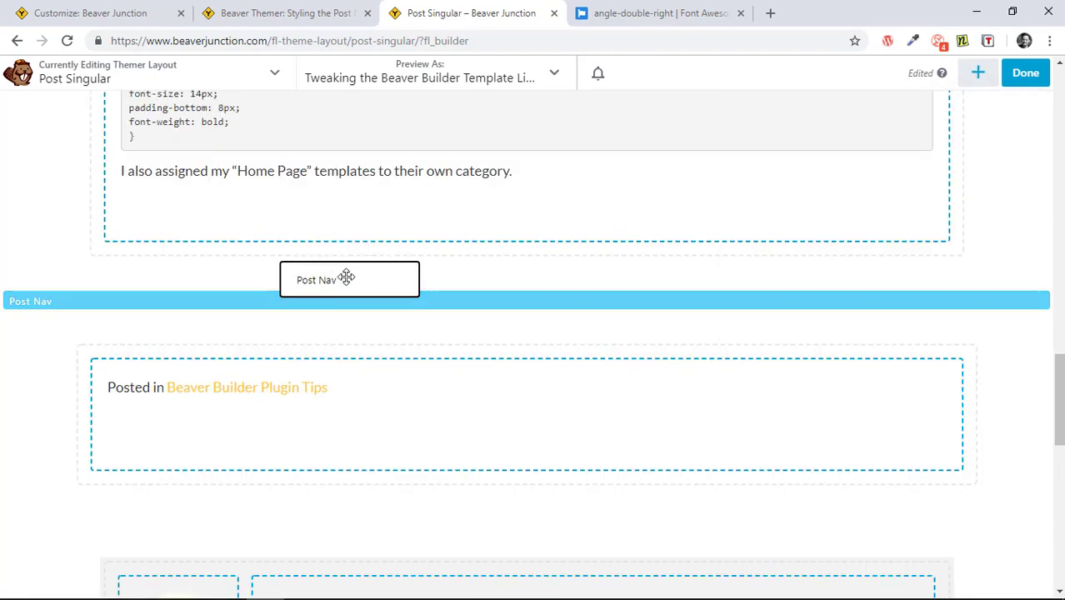
left_click_drag(347, 277, 347, 291)
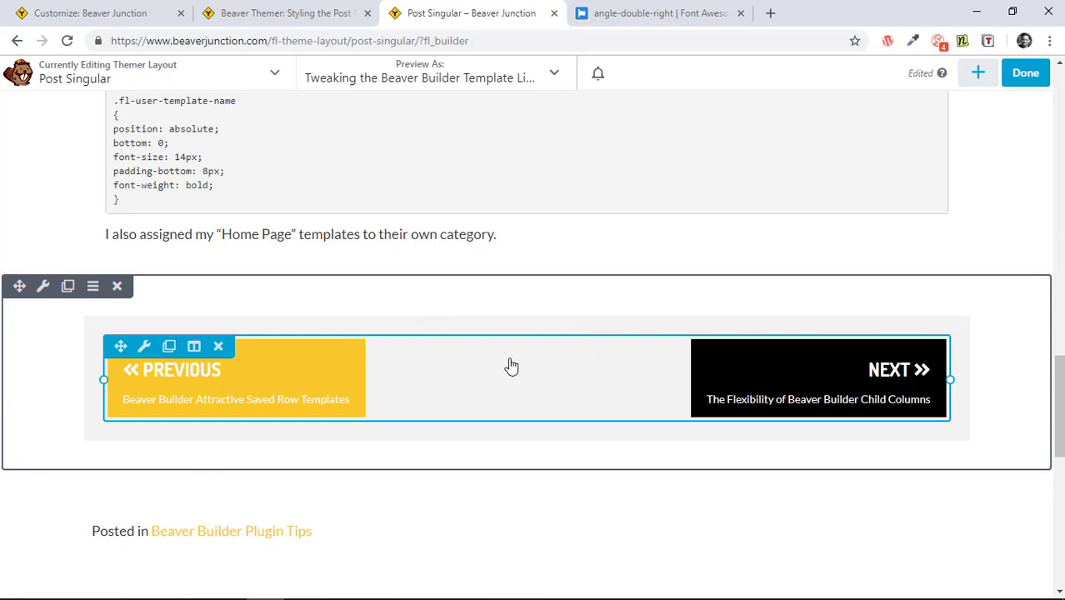
Review the navigation row's Column Settings and close them without changes
mouse_move(819, 379)
left_click(194, 346)
left_click(225, 372)
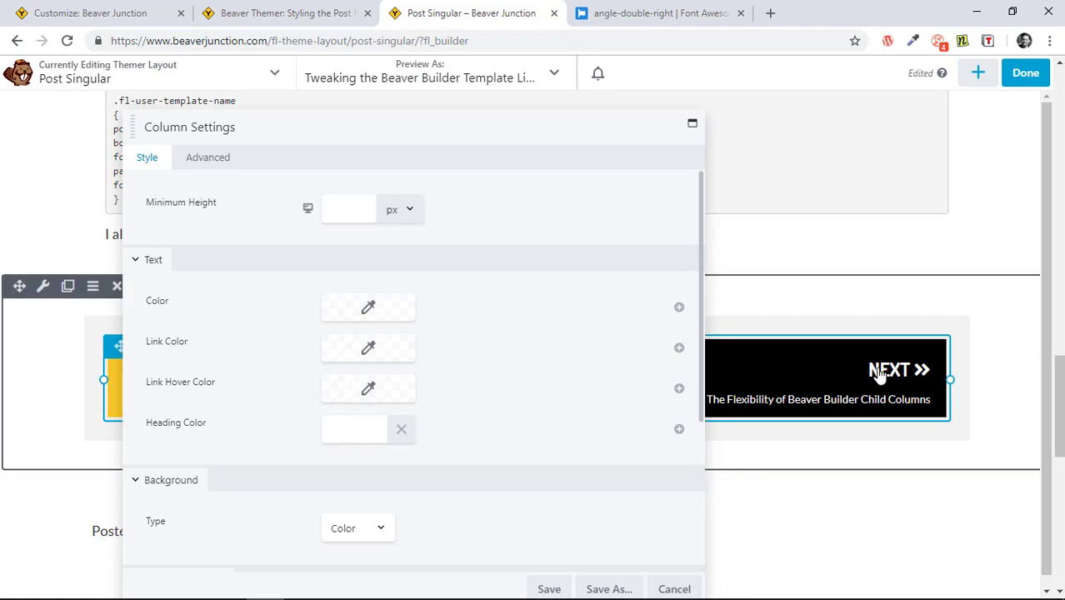
left_click_drag(596, 127, 706, 466)
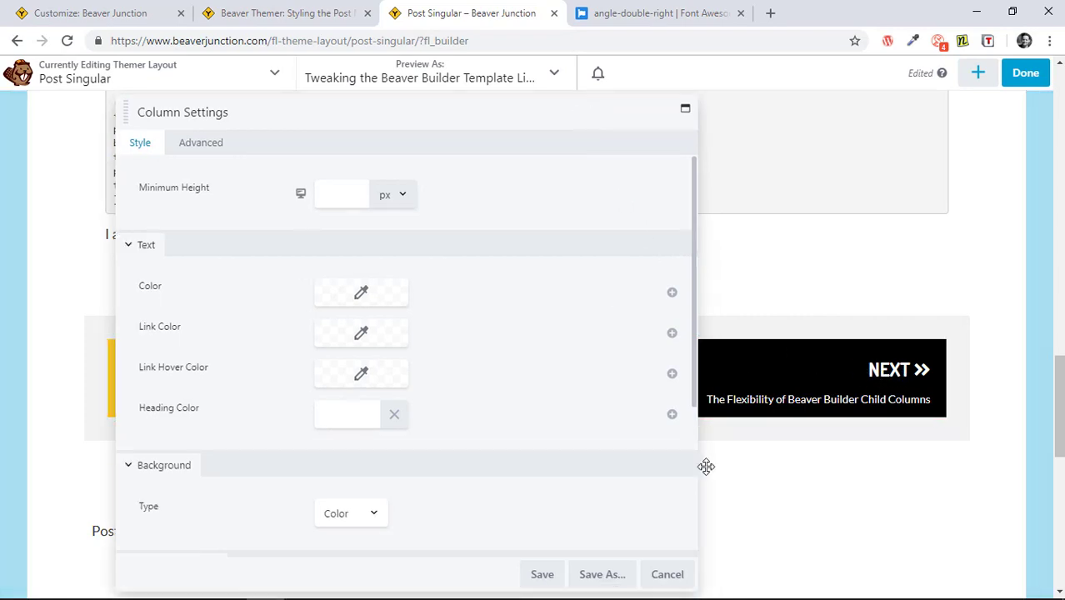
left_click(666, 574)
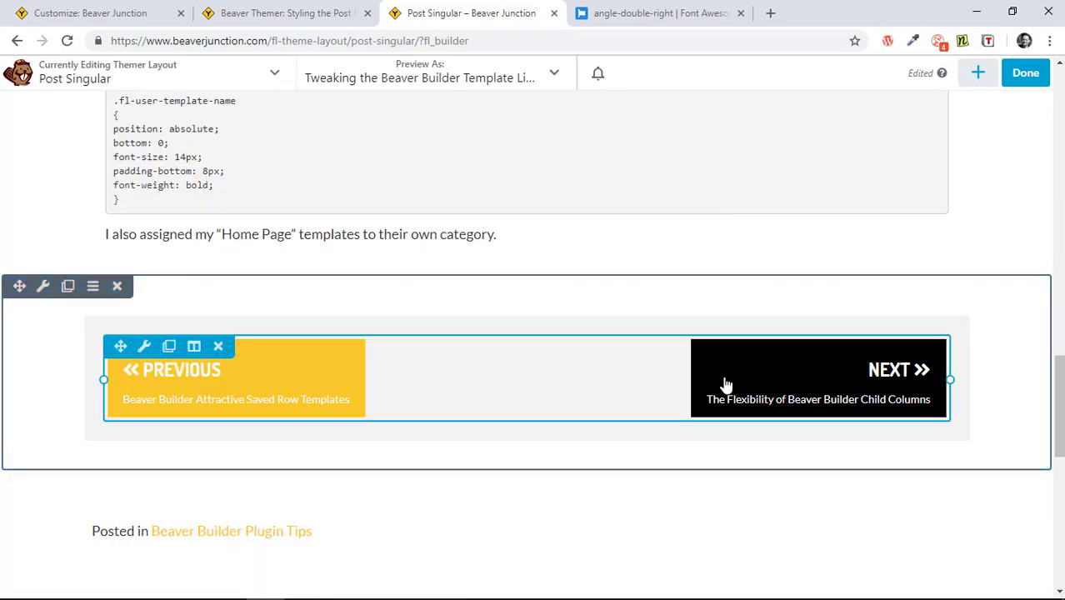
left_click(610, 386)
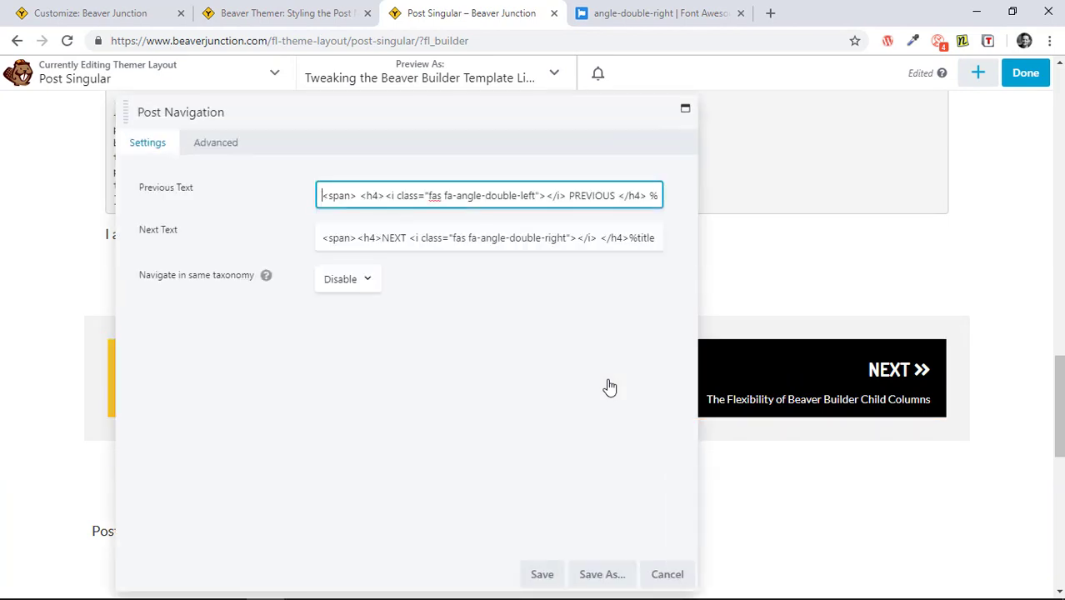
left_click(326, 195)
mouse_move(558, 142)
left_mouse_down()
mouse_move(566, 449)
mouse_move(594, 481)
left_mouse_up()
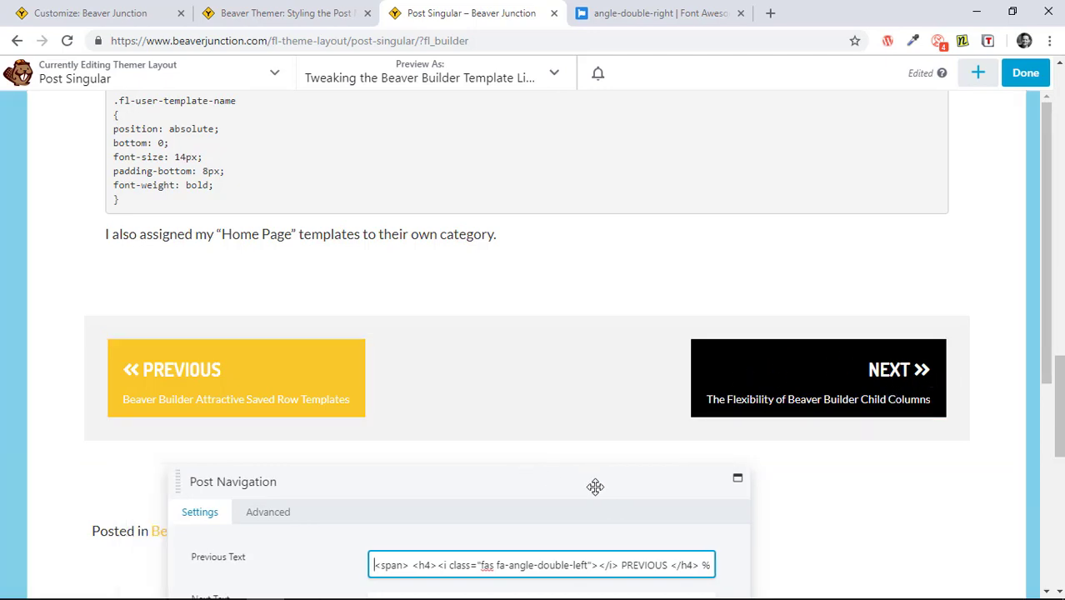
mouse_move(525, 482)
left_mouse_down()
mouse_move(494, 340)
mouse_move(548, 473)
left_mouse_up()
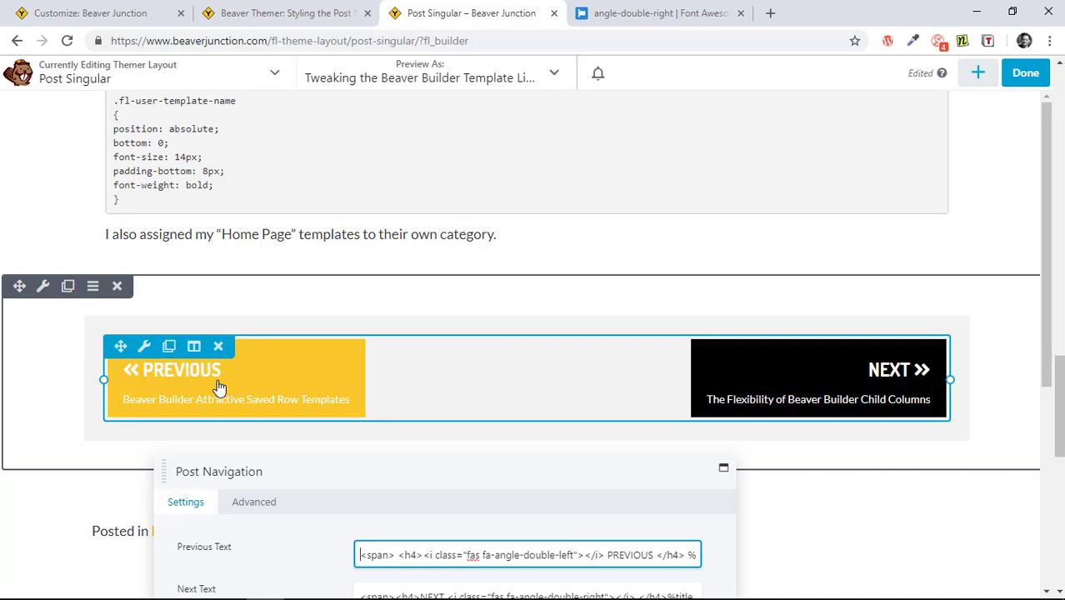
mouse_move(475, 465)
left_mouse_down()
mouse_move(444, 226)
mouse_move(457, 197)
left_mouse_up()
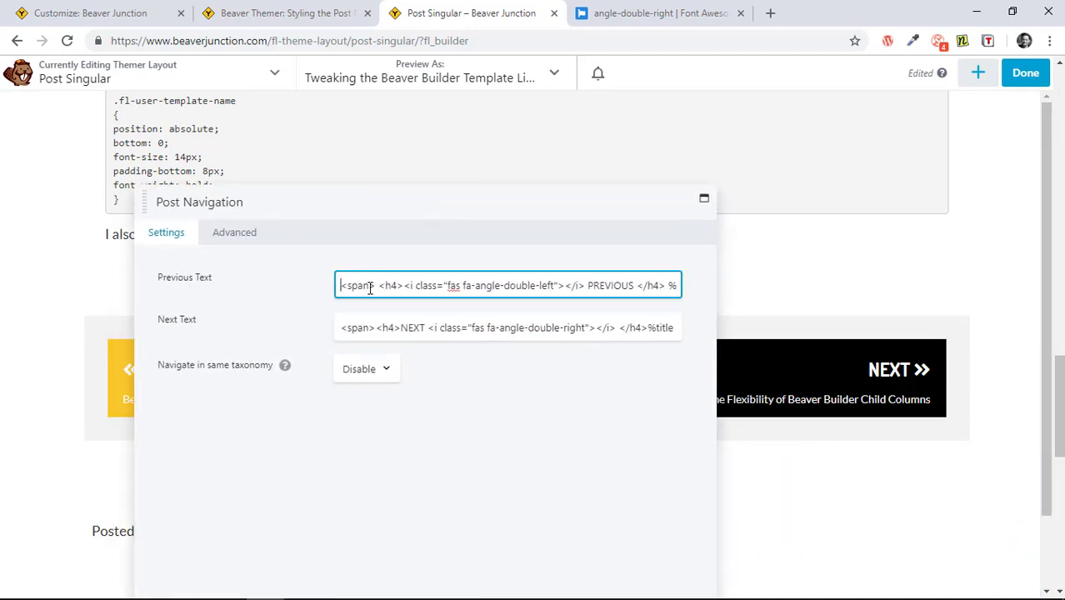
left_click_drag(584, 286, 693, 285)
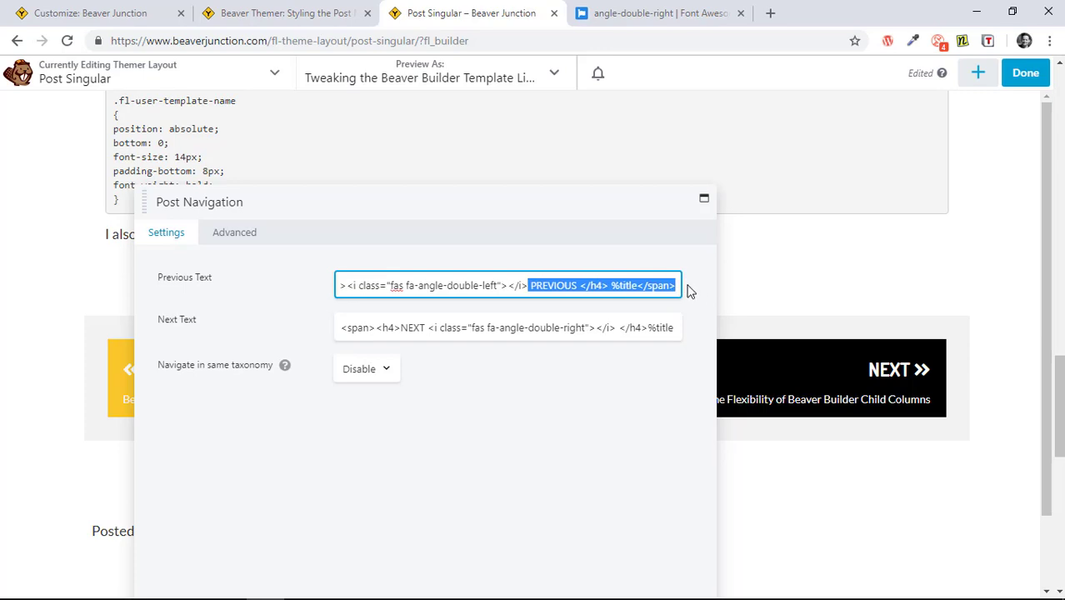
left_click_drag(347, 284, 321, 290)
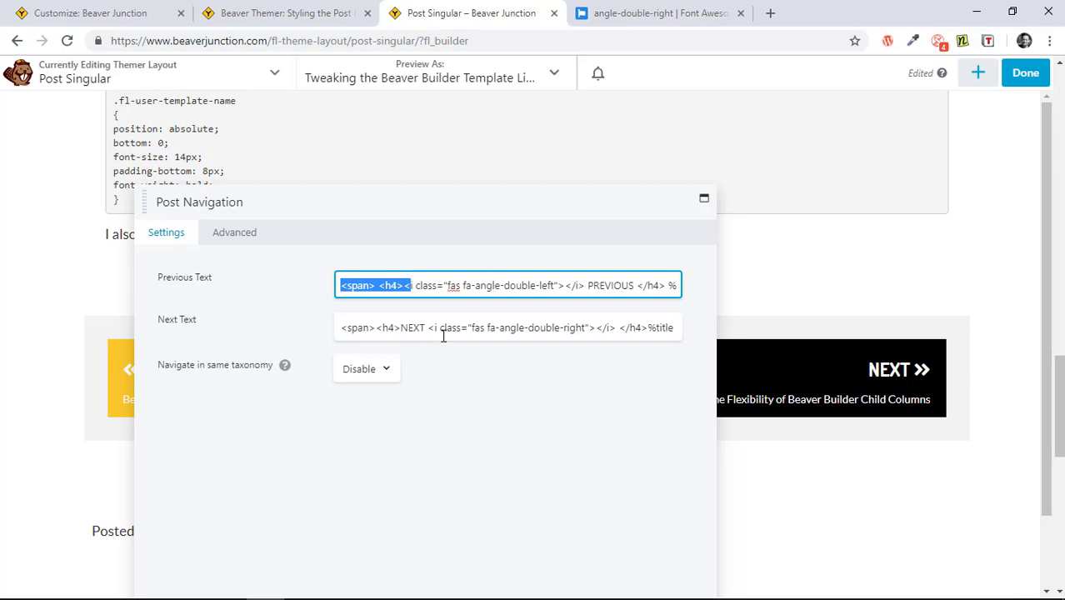
left_click_drag(547, 200, 475, 189)
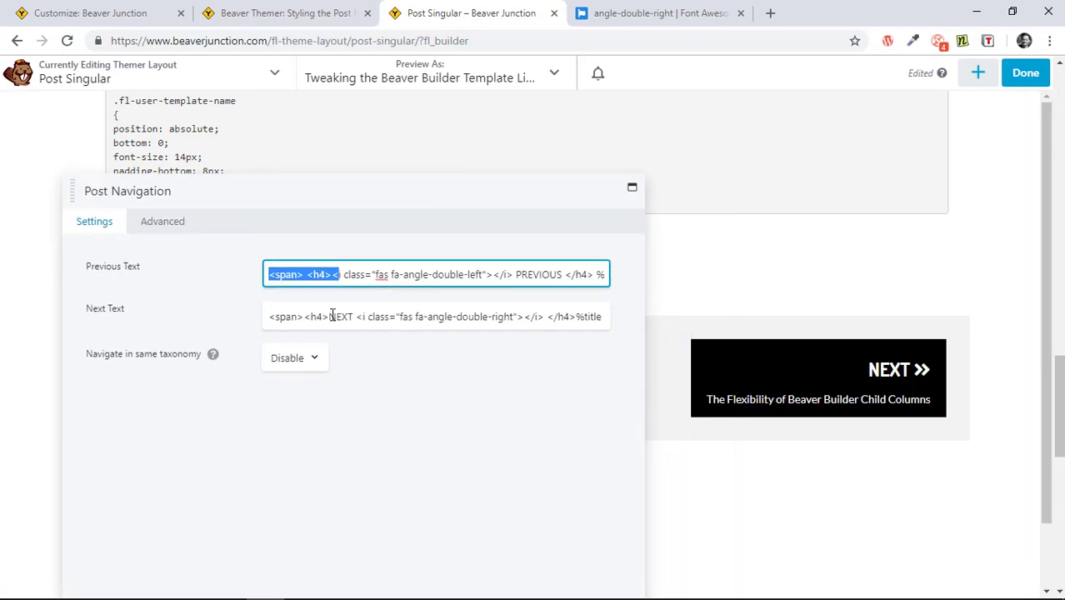
left_click_drag(330, 316, 353, 317)
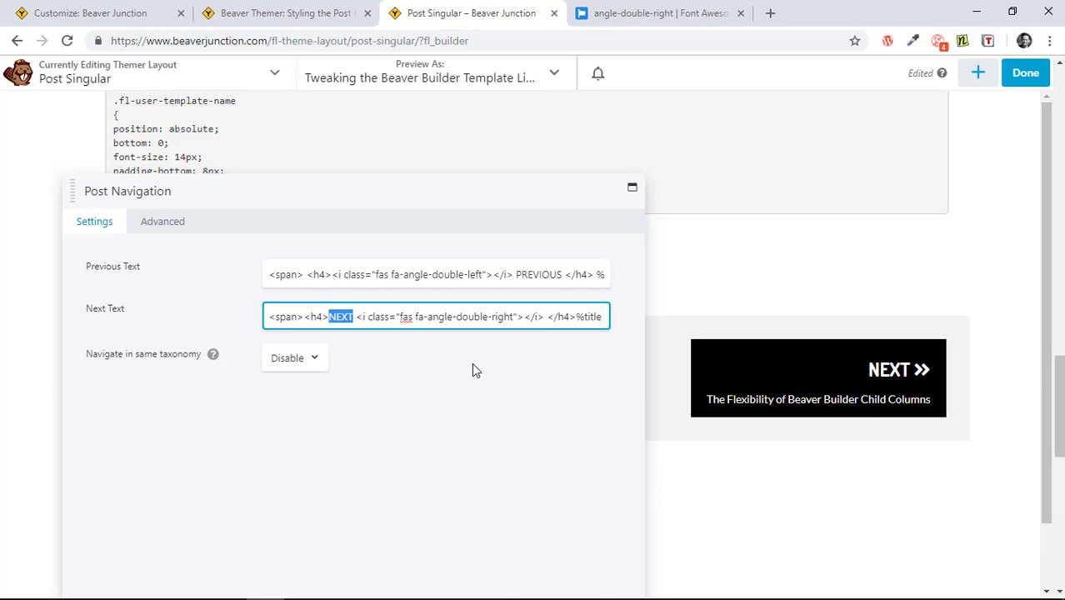
left_click(410, 322)
Copy the angle-double-right icon's <i class> snippet from Font Awesome and return to the editor
left_click(661, 13)
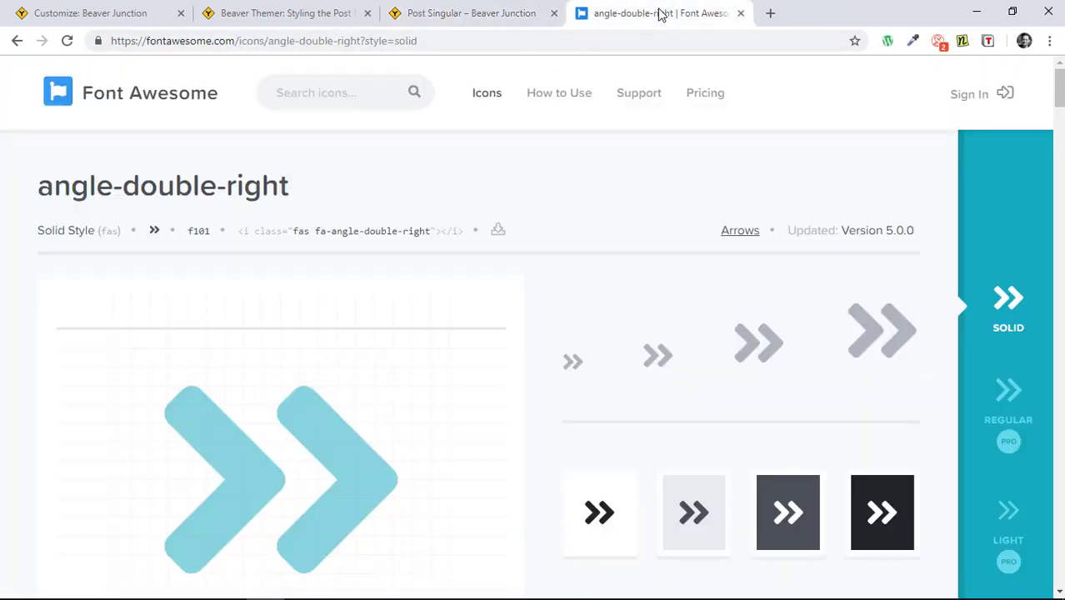
left_click(374, 241)
left_click(472, 13)
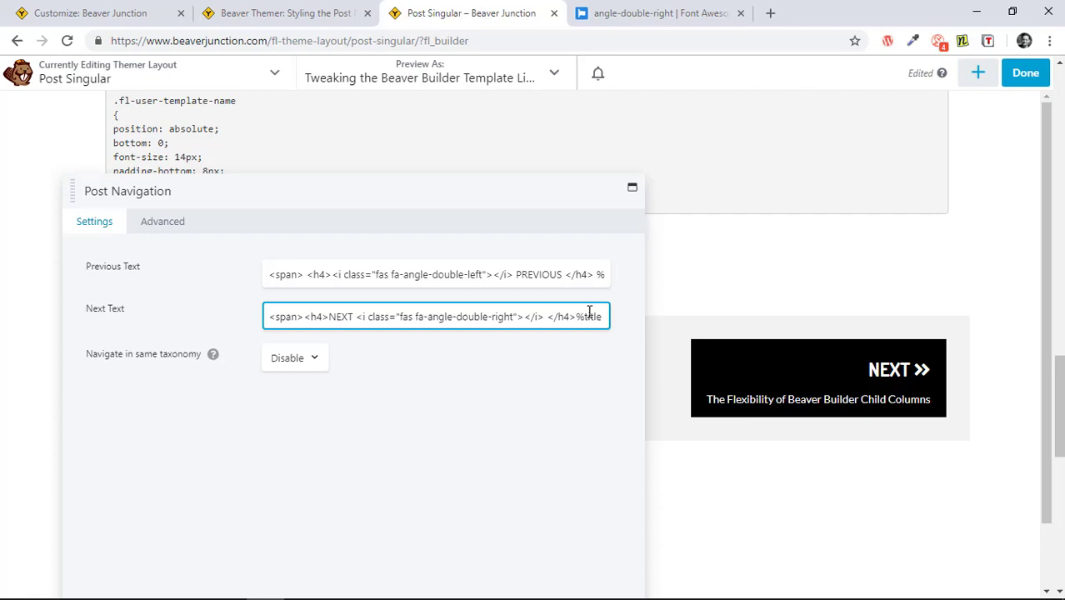
Test a <br> before %title in Next Text, remove it, and cancel the Post Navigation settings
left_click_drag(581, 316, 635, 321)
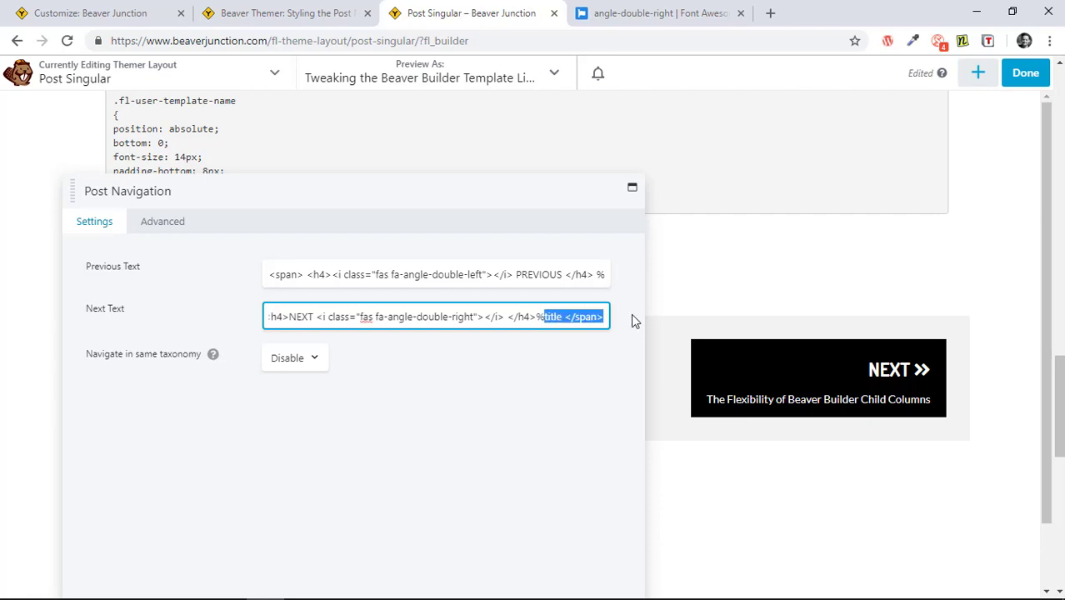
left_click(534, 316)
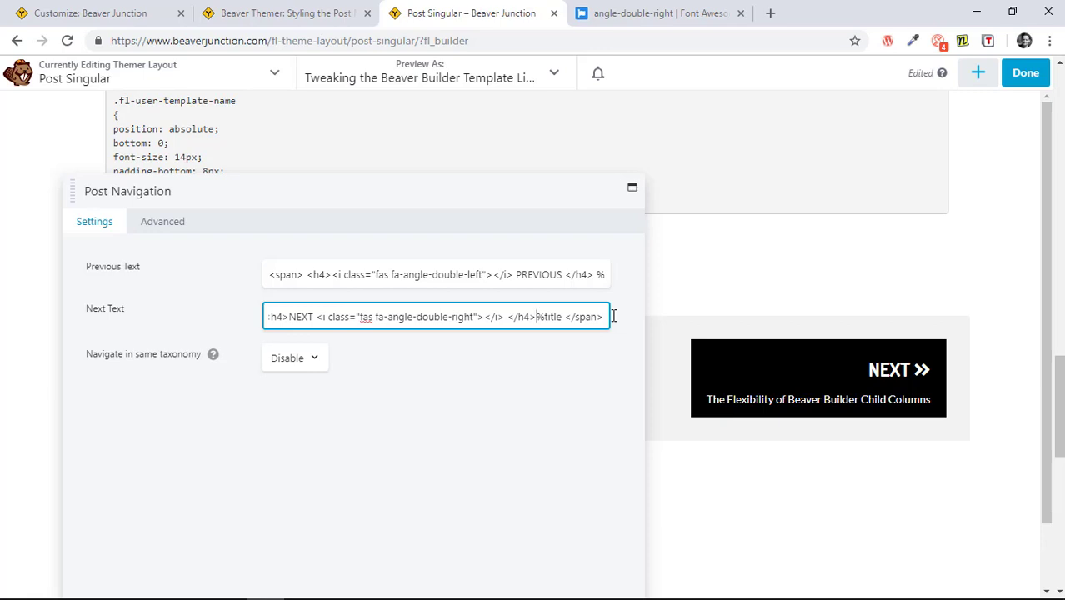
type("<br")
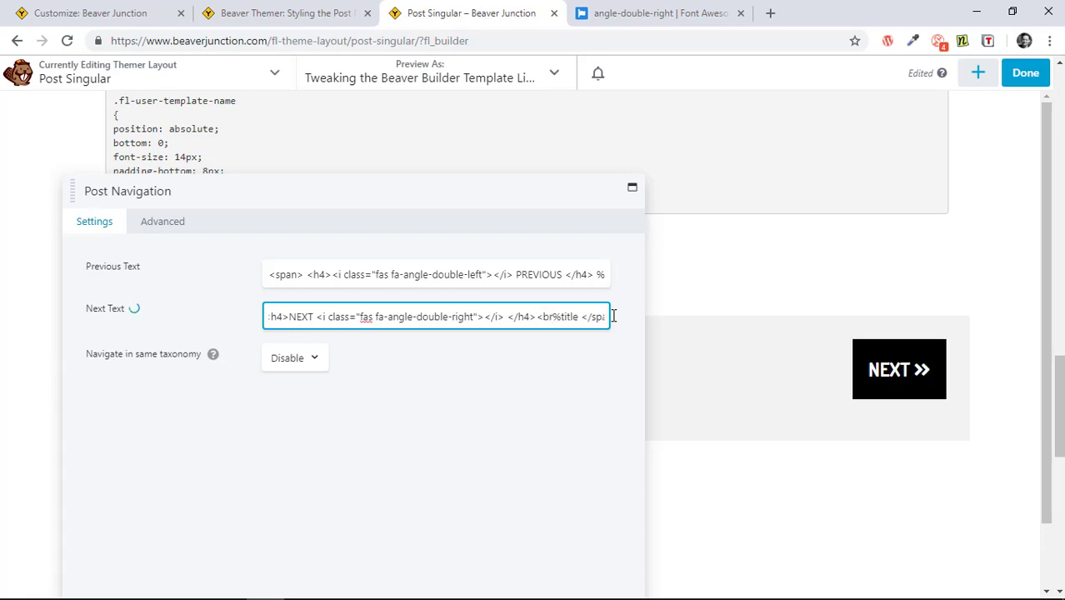
type(">")
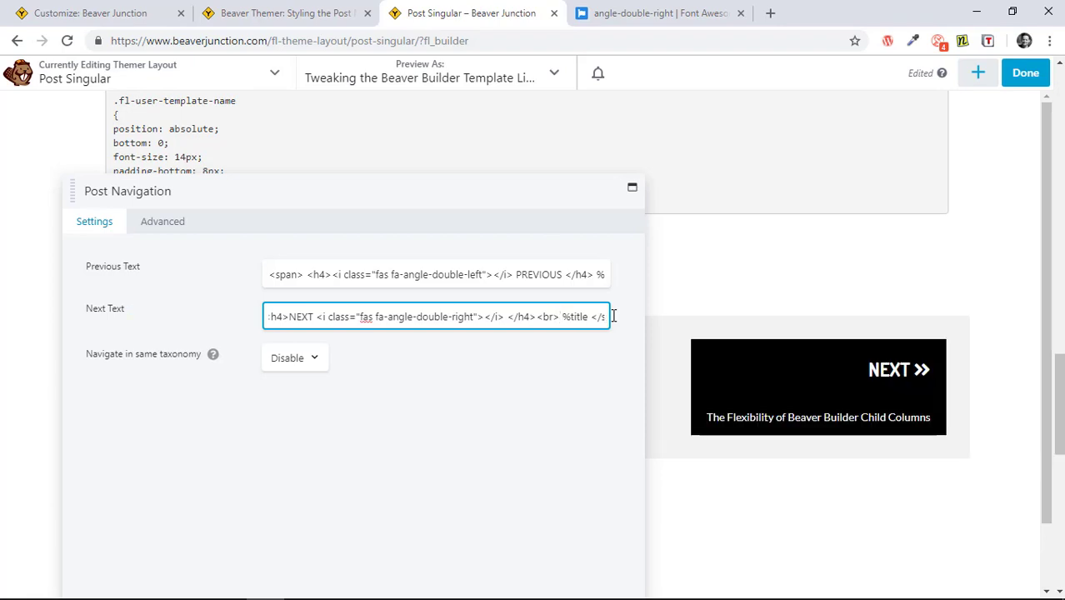
key("BackSpace")
key("BackSpace")
key("BackSpace")
key("BackSpace")
key("BackSpace")
key("BackSpace")
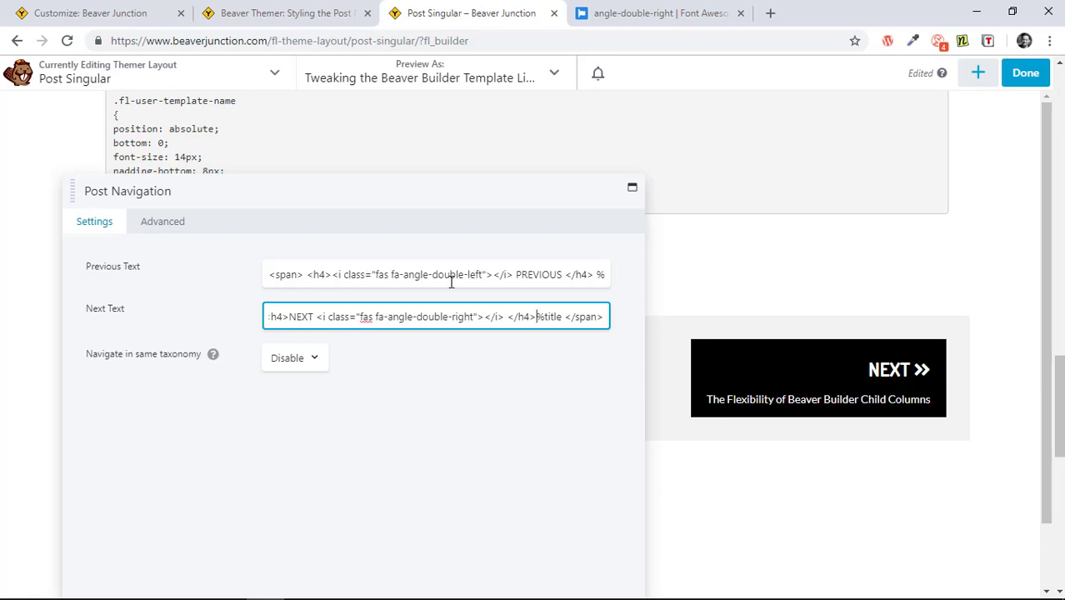
left_click_drag(450, 191, 500, 125)
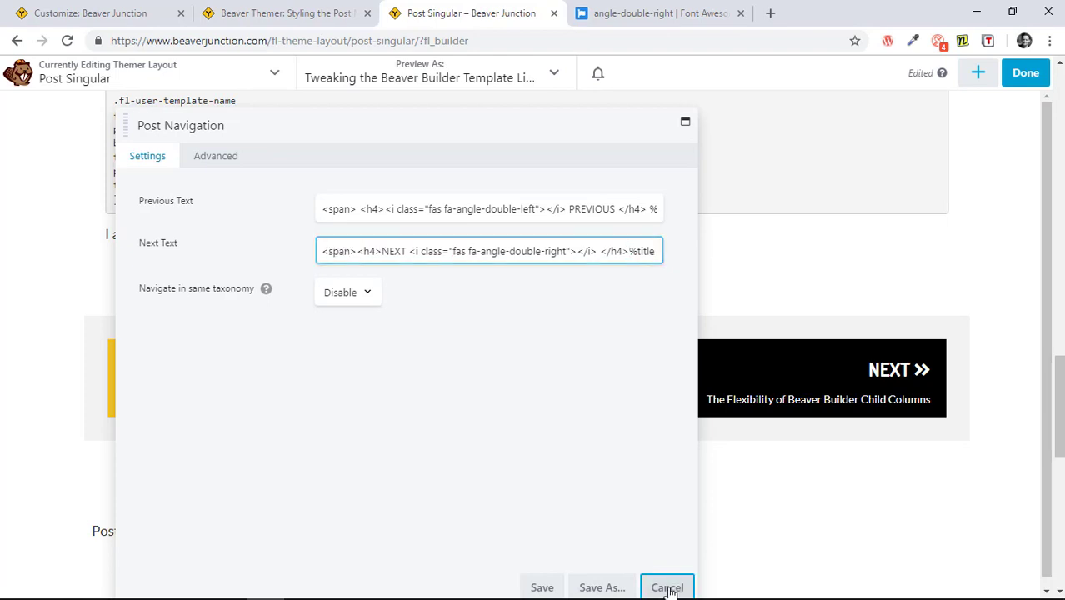
left_click(666, 588)
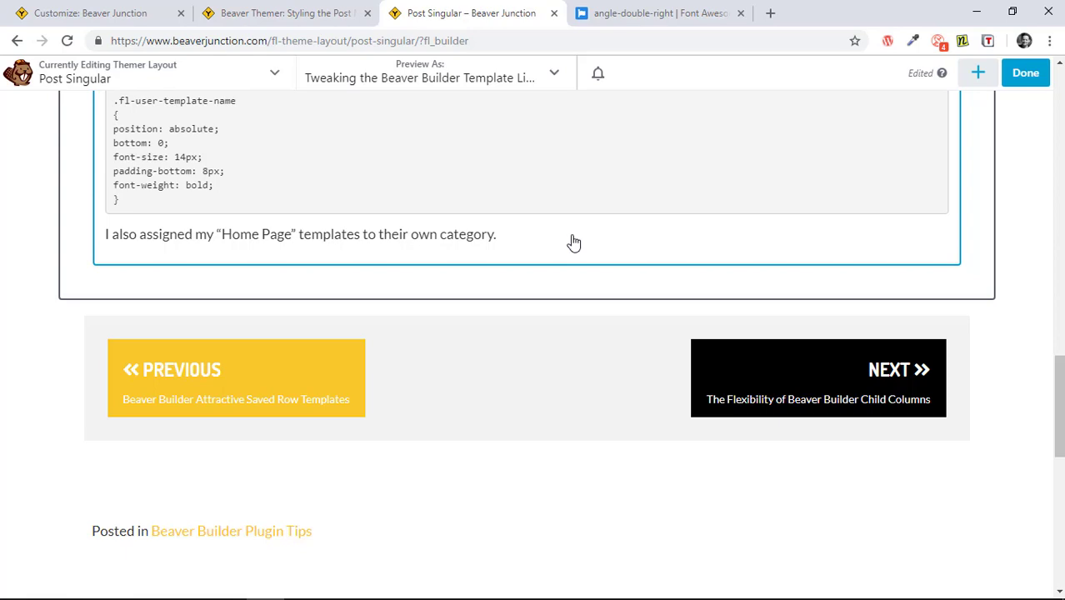
Bring up the Layout CSS / Javascript editor with Ctrl+Y and move it into view
key("ctrl+y")
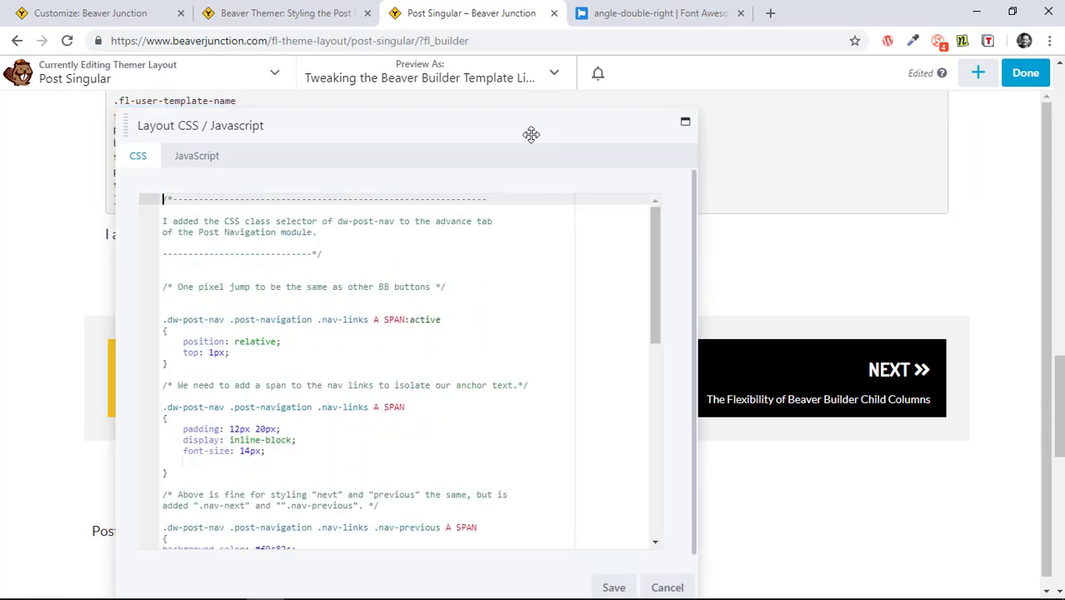
left_click_drag(532, 126, 568, 93)
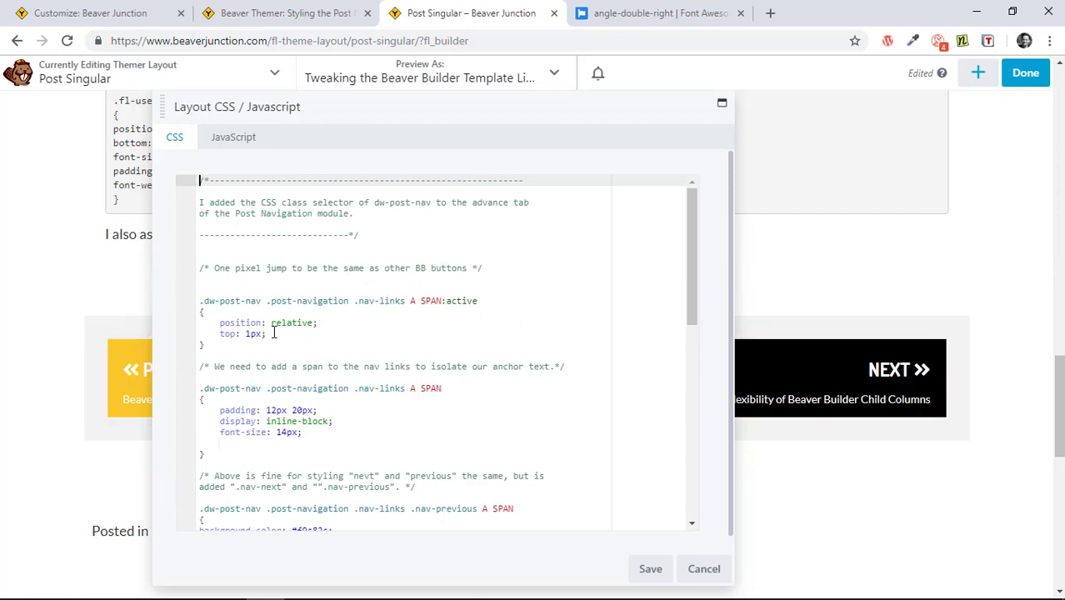
left_click(287, 13)
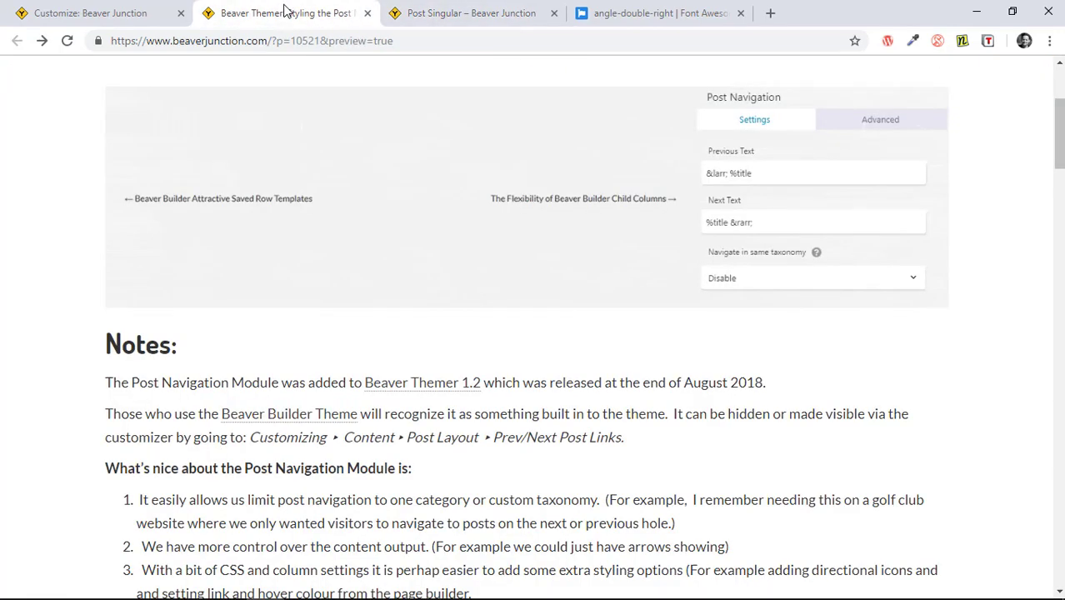
scroll(424, 327, "down", 10)
scroll(424, 327, "down", 10)
scroll(434, 350, "down", 6)
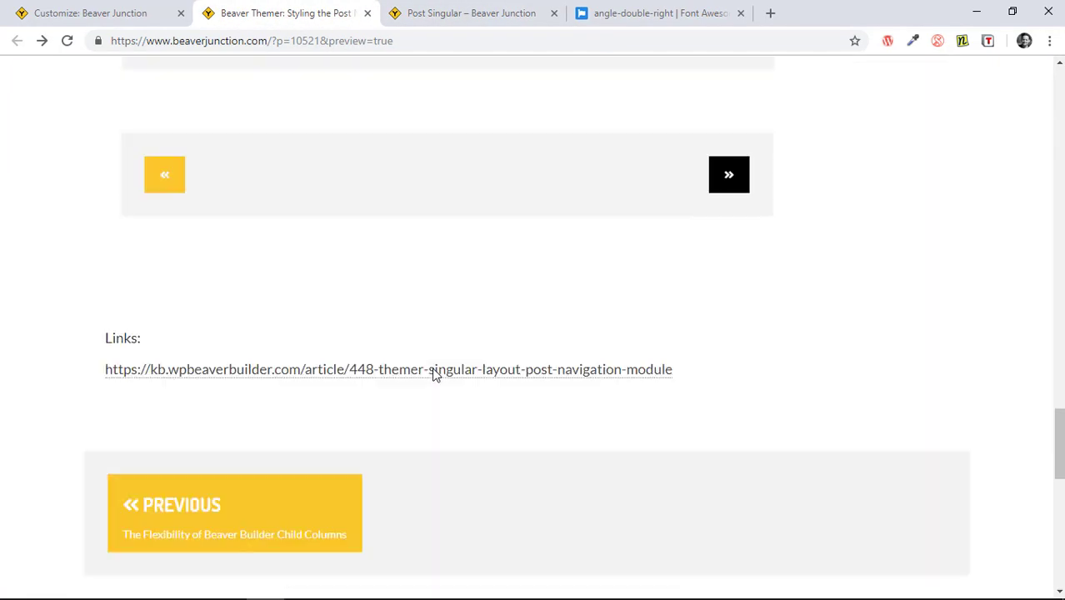
scroll(433, 375, "down", 3)
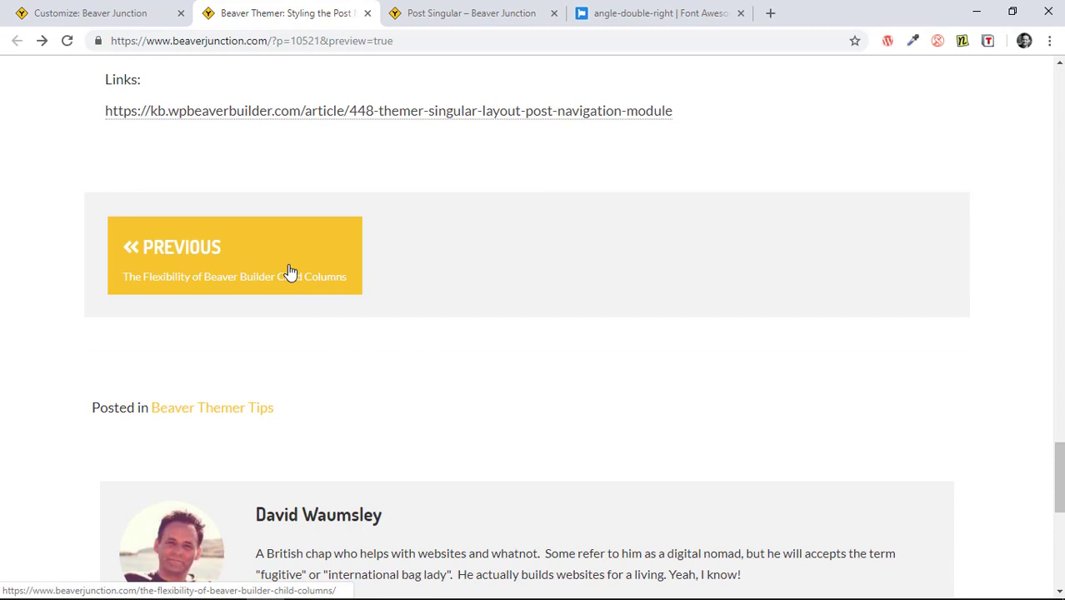
left_click(292, 276)
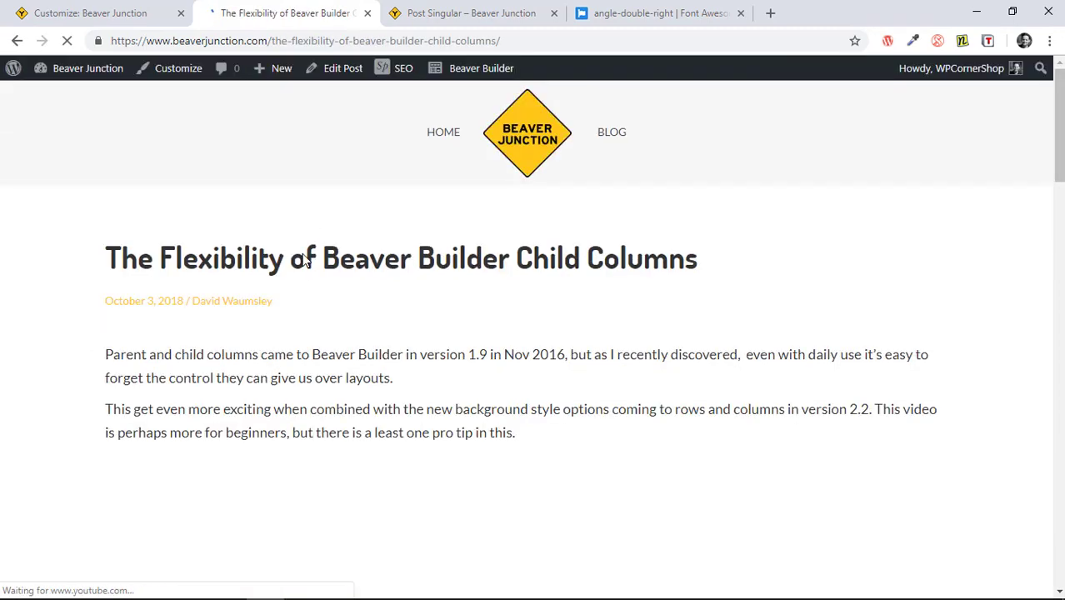
left_click(17, 44)
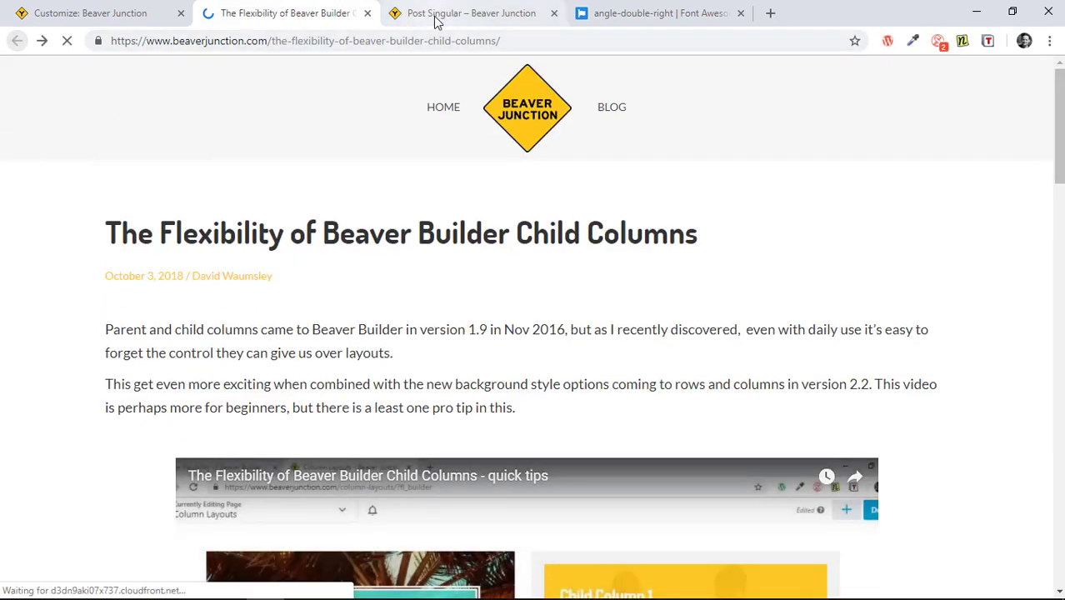
left_click(435, 14)
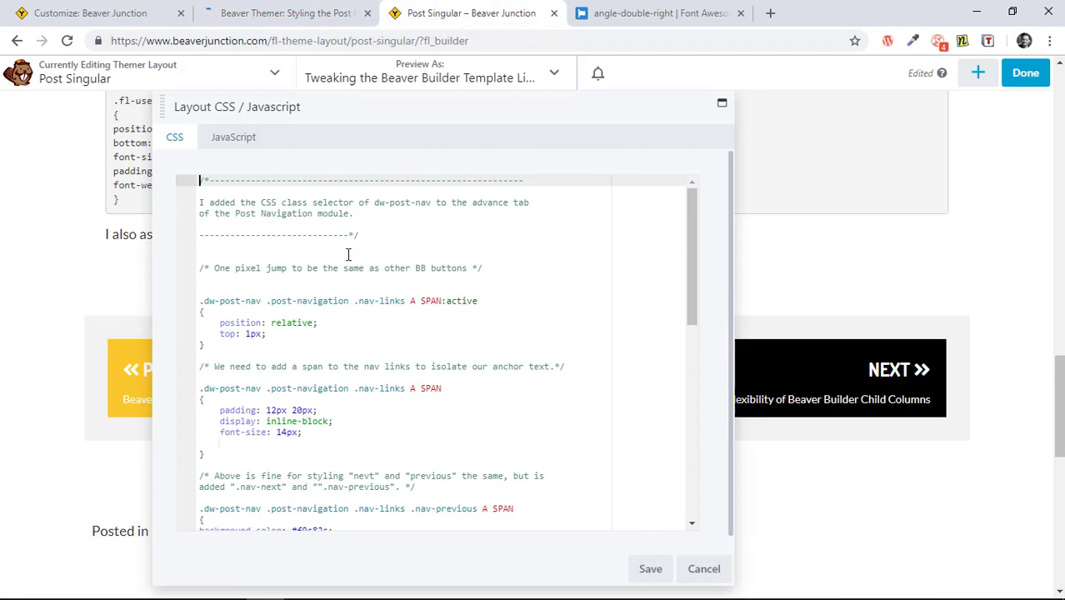
scroll(384, 325, "down", 3)
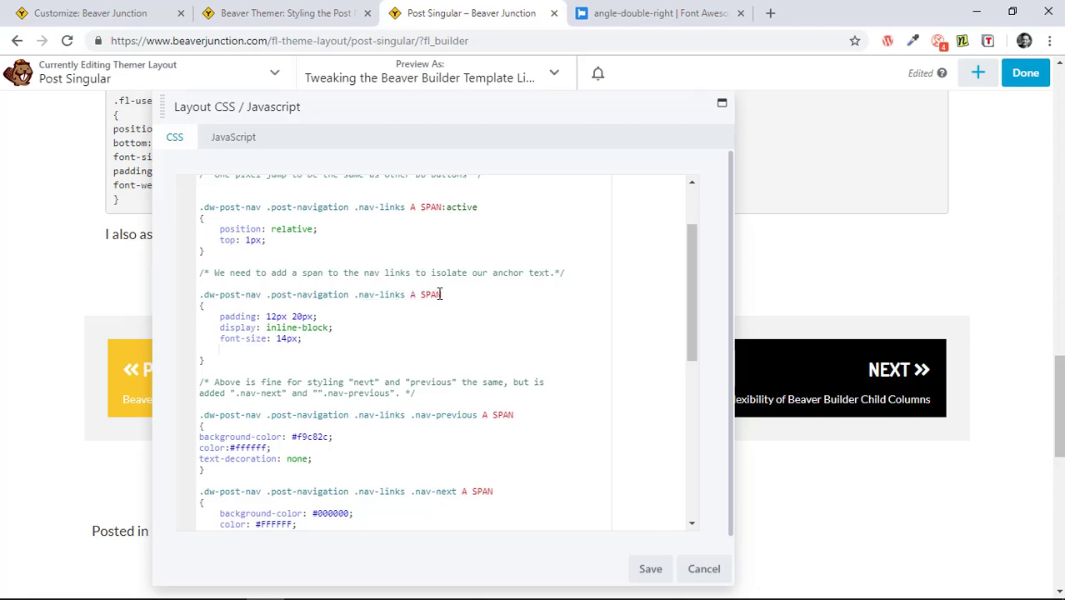
left_click_drag(262, 294, 199, 294)
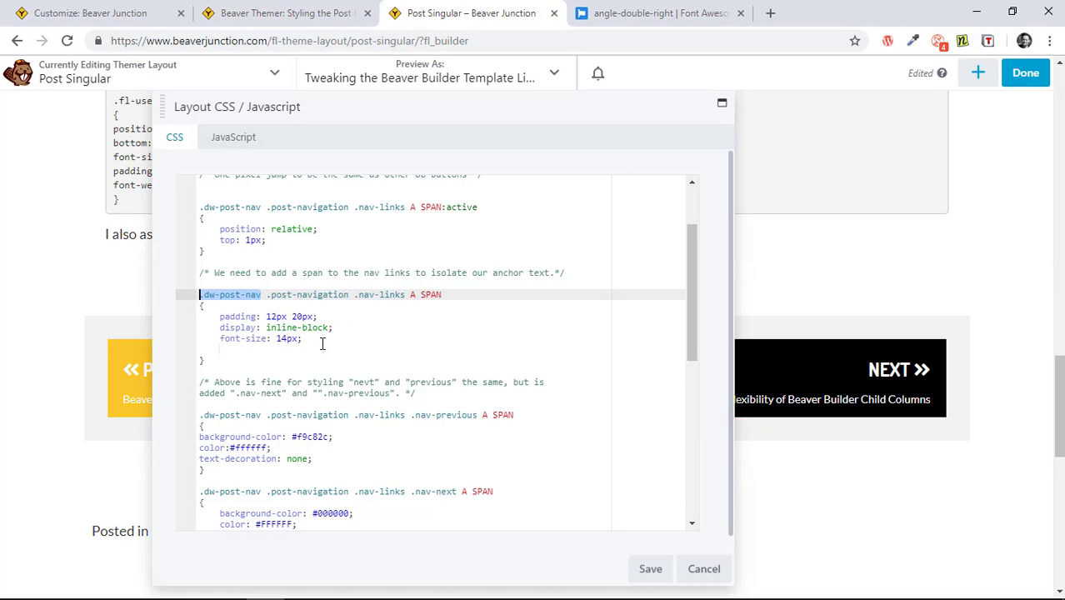
scroll(378, 343, "down", 1)
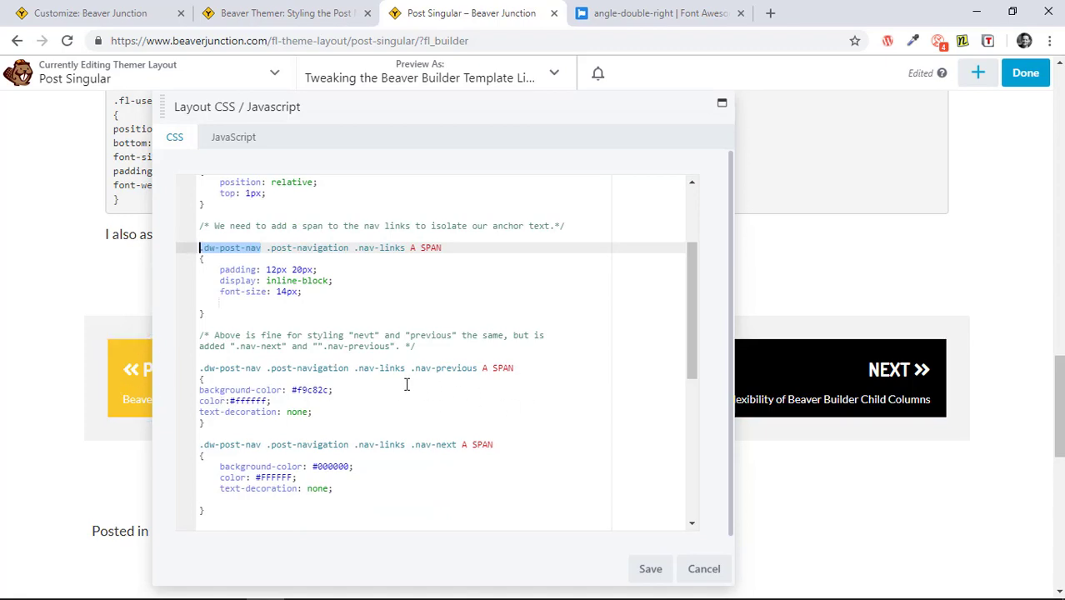
left_click_drag(408, 368, 475, 375)
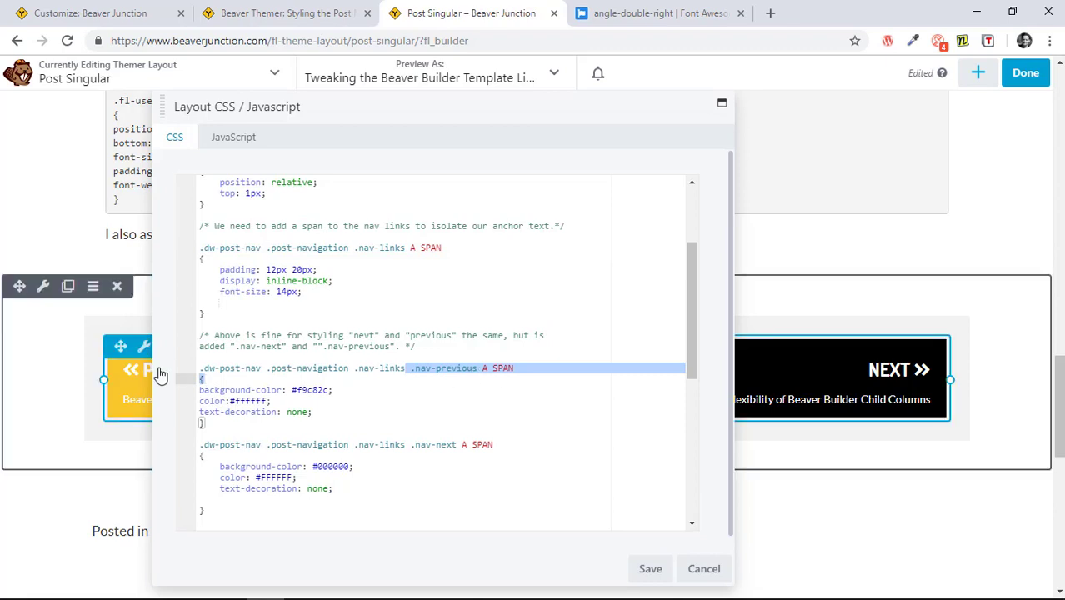
scroll(373, 401, "down", 1)
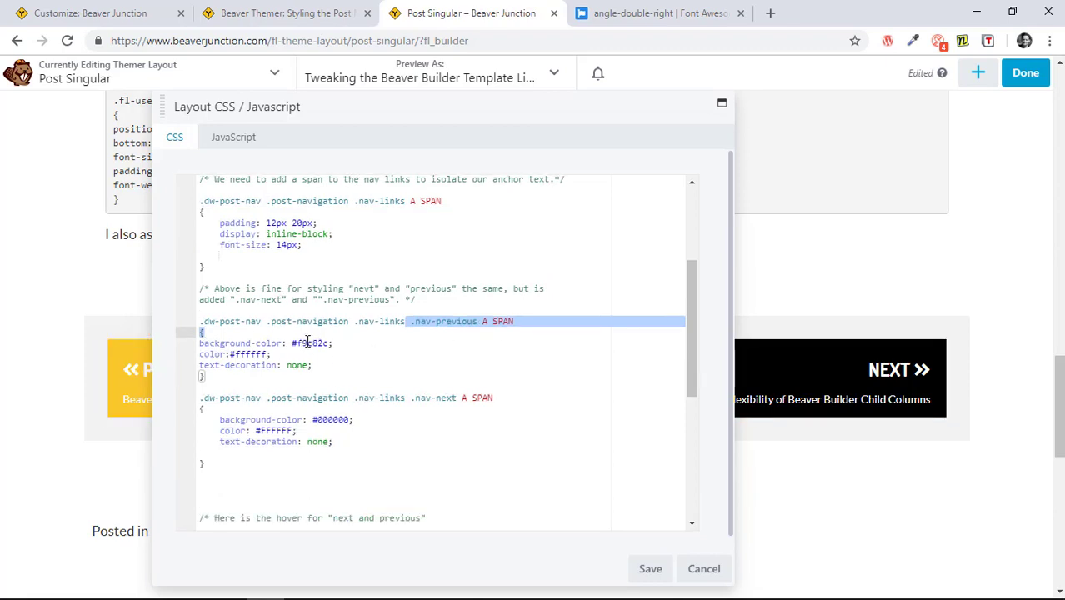
scroll(394, 365, "down", 1)
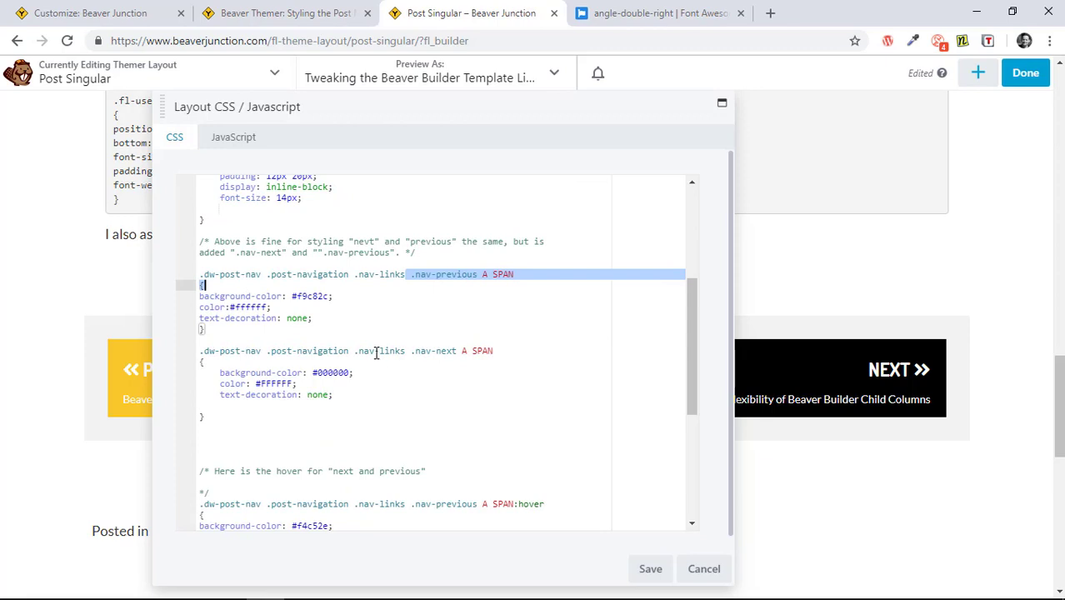
scroll(416, 373, "down", 1)
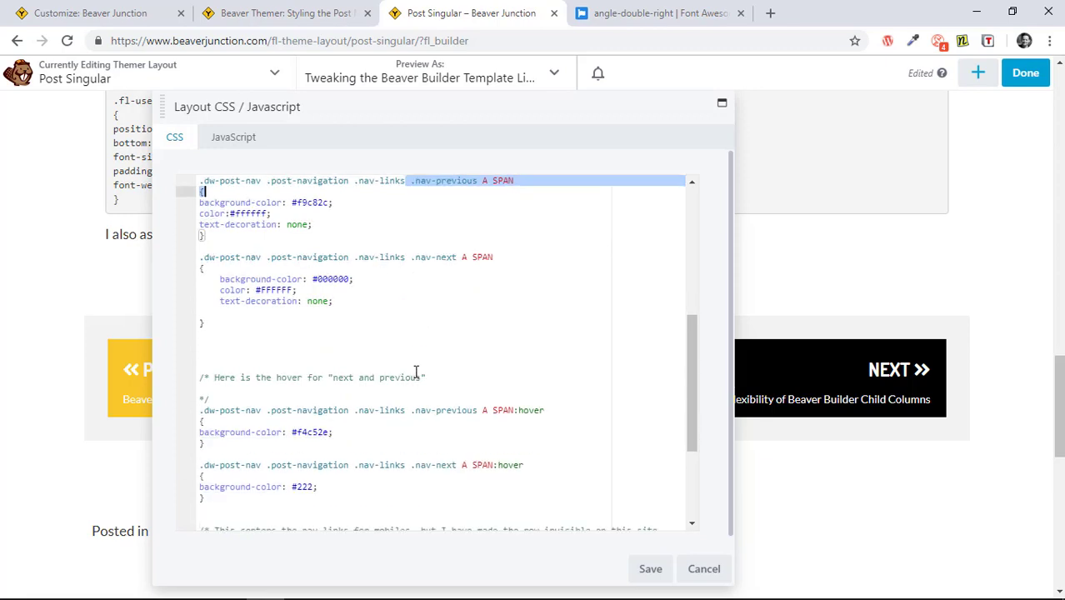
left_click(413, 257)
left_click_drag(411, 257, 457, 257)
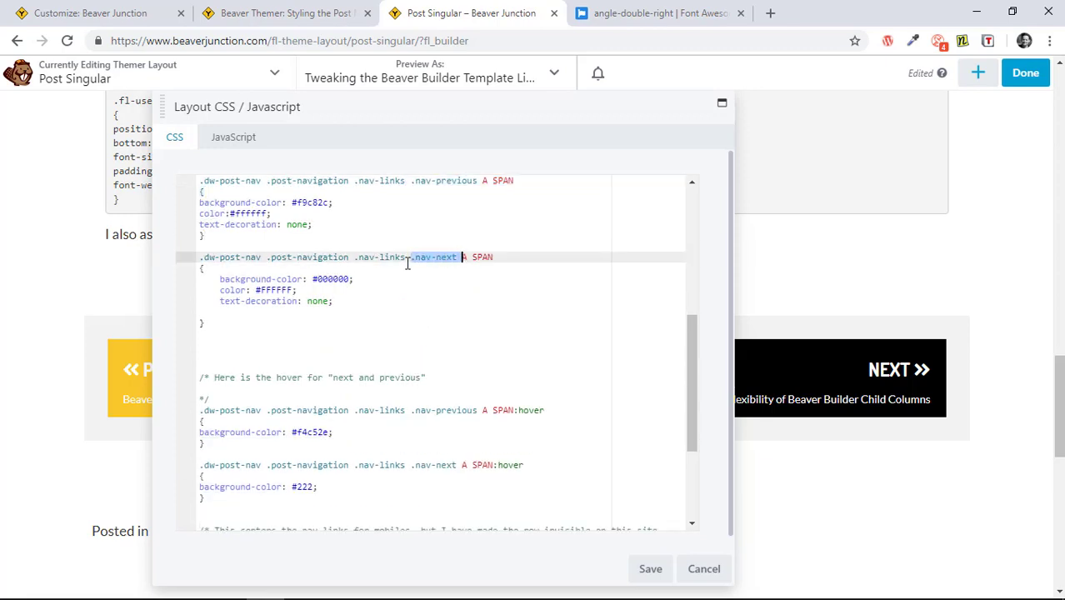
scroll(538, 321, "down", 1)
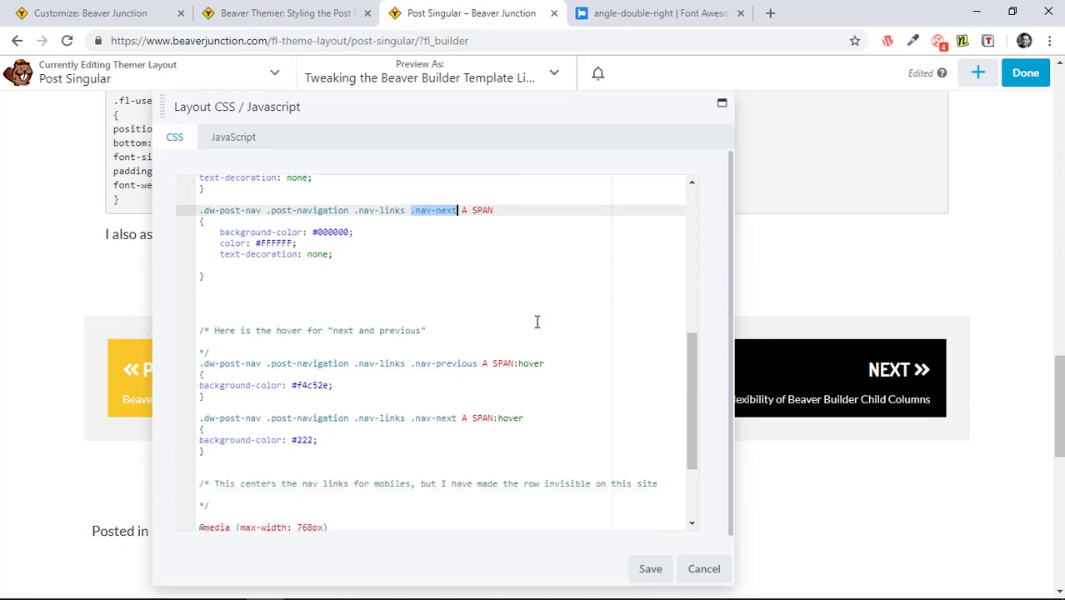
scroll(537, 321, "down", 1)
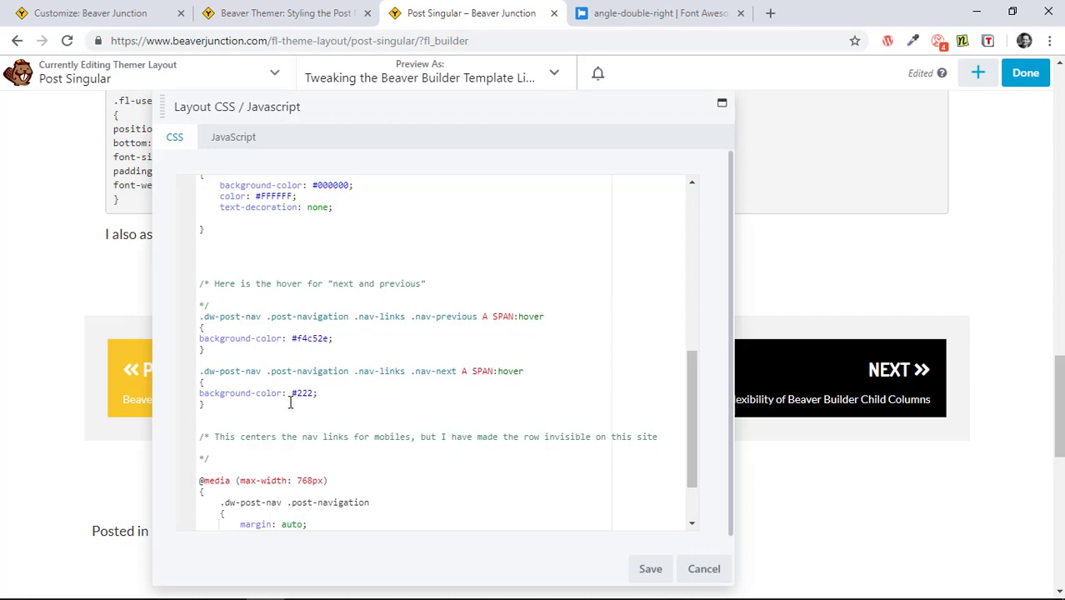
scroll(406, 383, "up", 2)
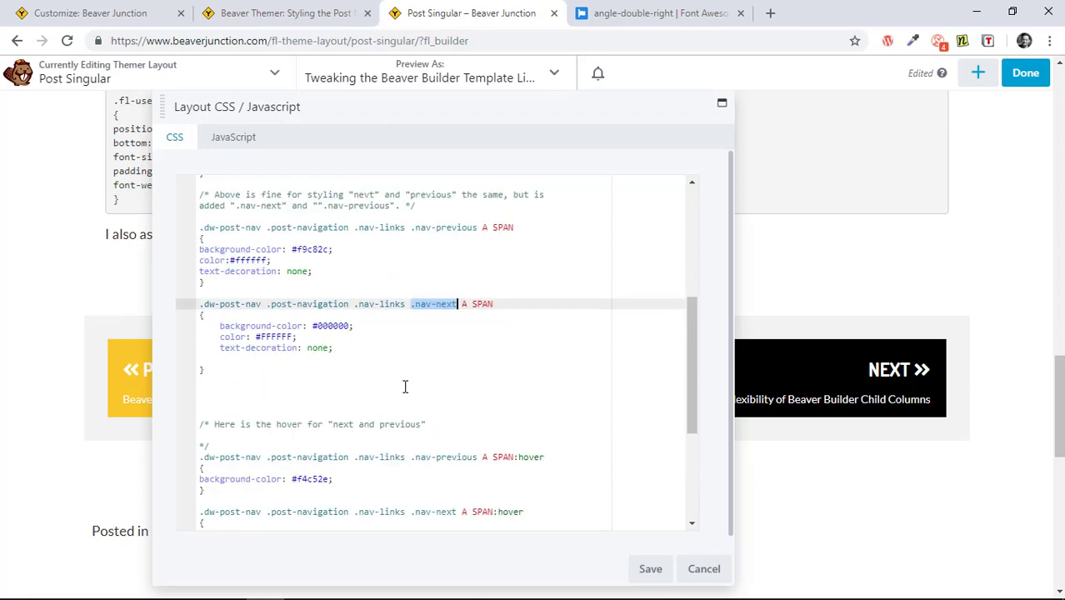
scroll(406, 388, "up", 1)
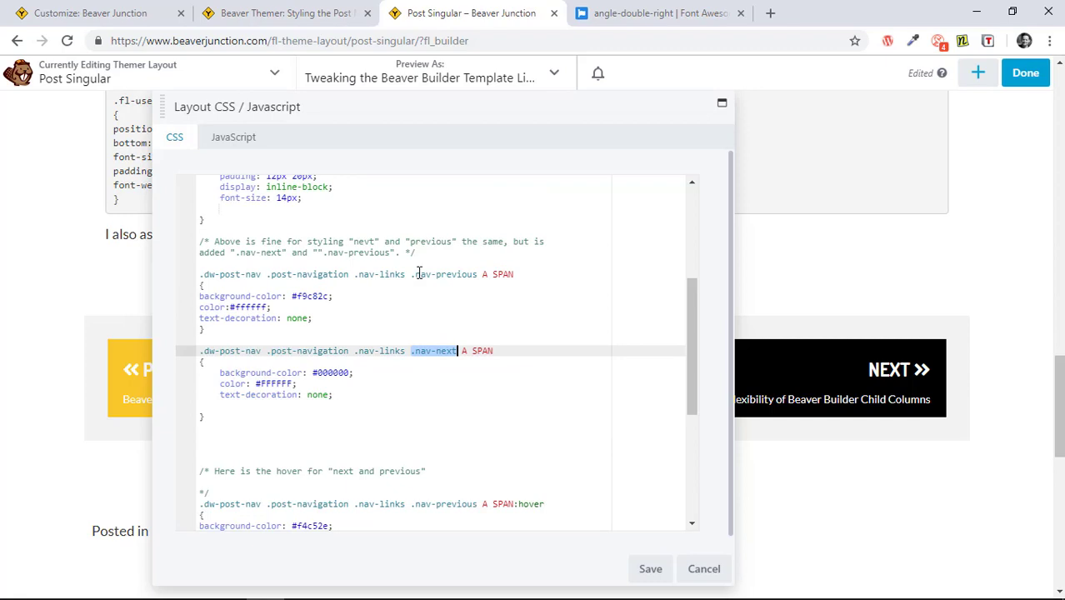
scroll(456, 344, "up", 3)
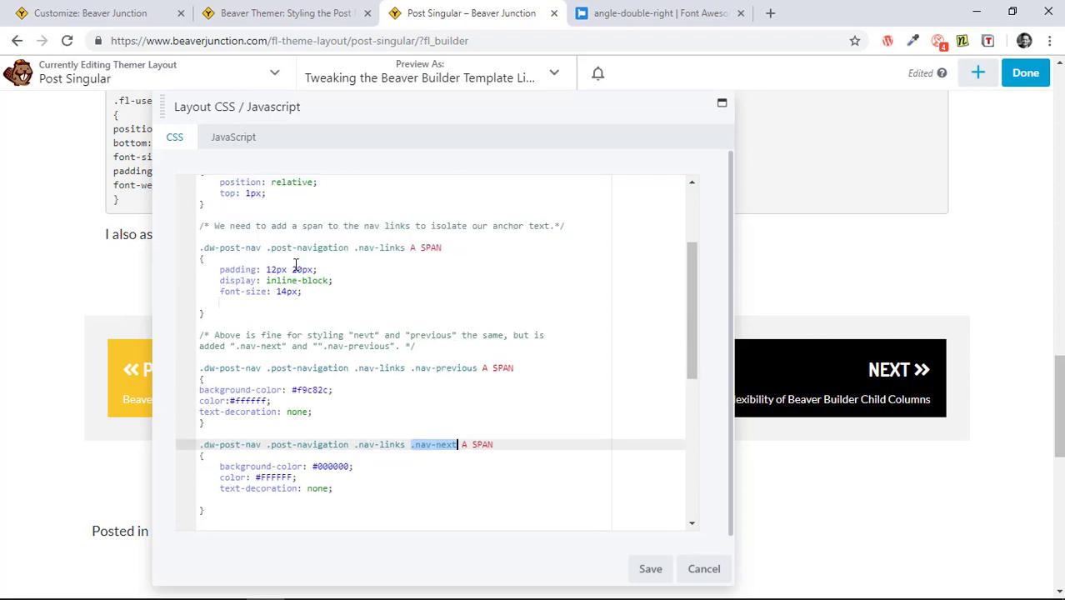
left_click(454, 248)
scroll(514, 296, "down", 3)
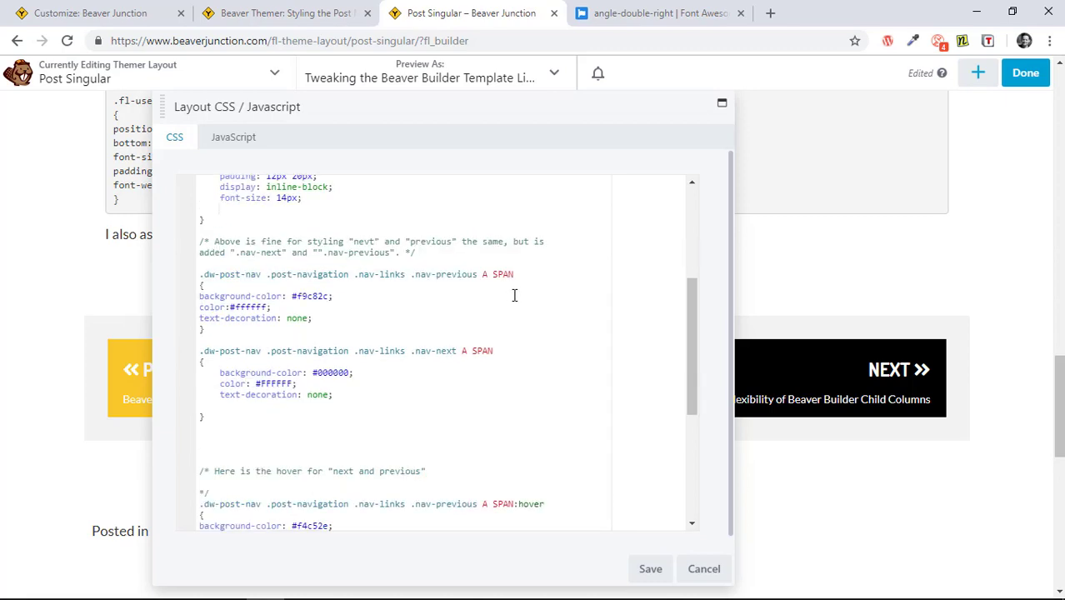
scroll(515, 296, "down", 3)
scroll(514, 298, "down", 2)
scroll(514, 298, "down", 3)
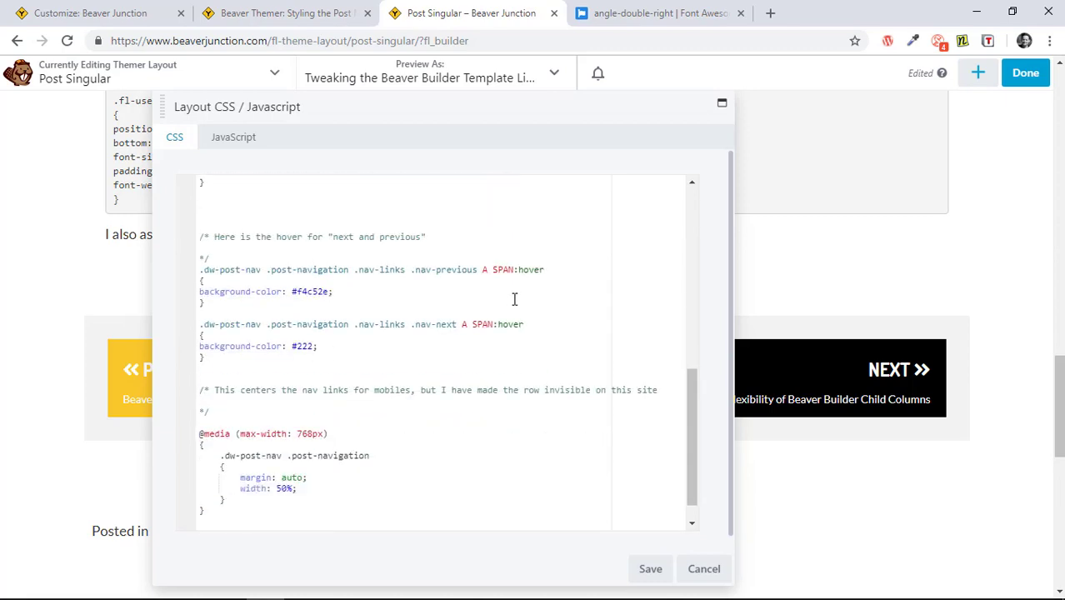
scroll(515, 298, "down", 1)
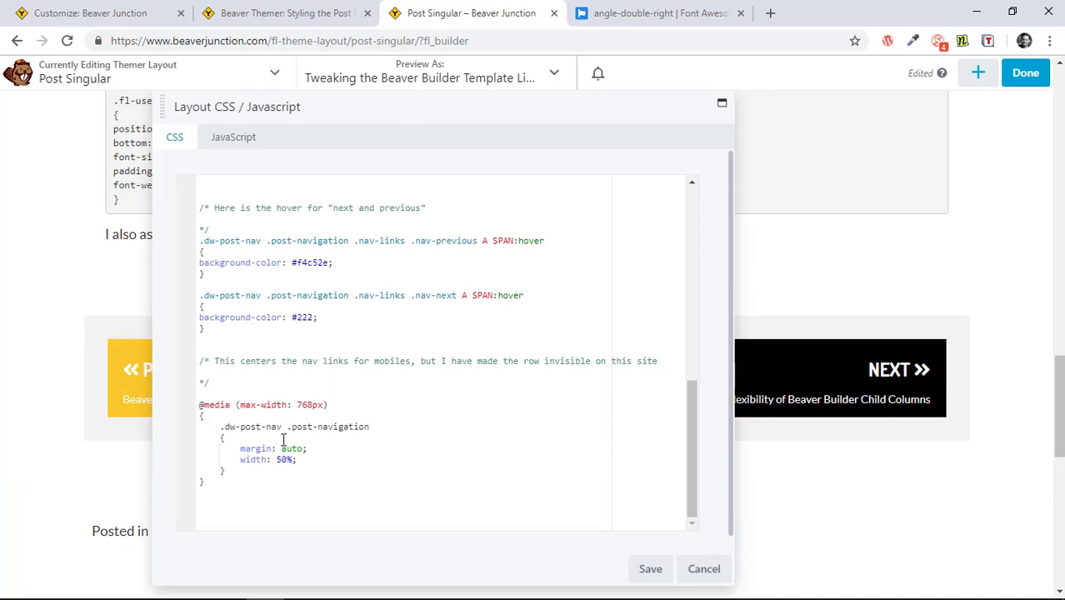
left_click_drag(201, 404, 341, 477)
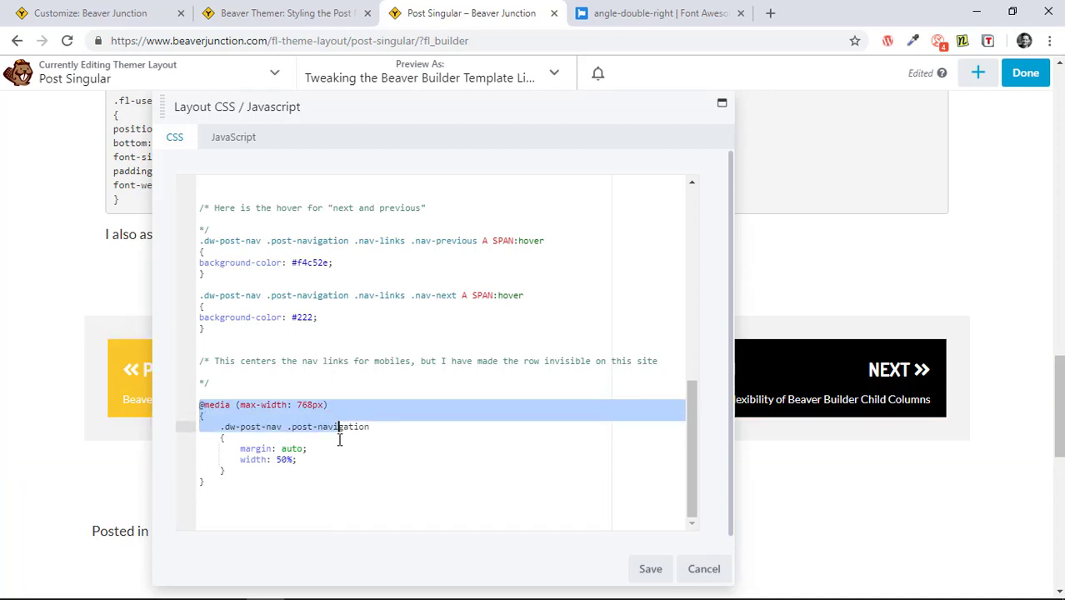
left_click(308, 406)
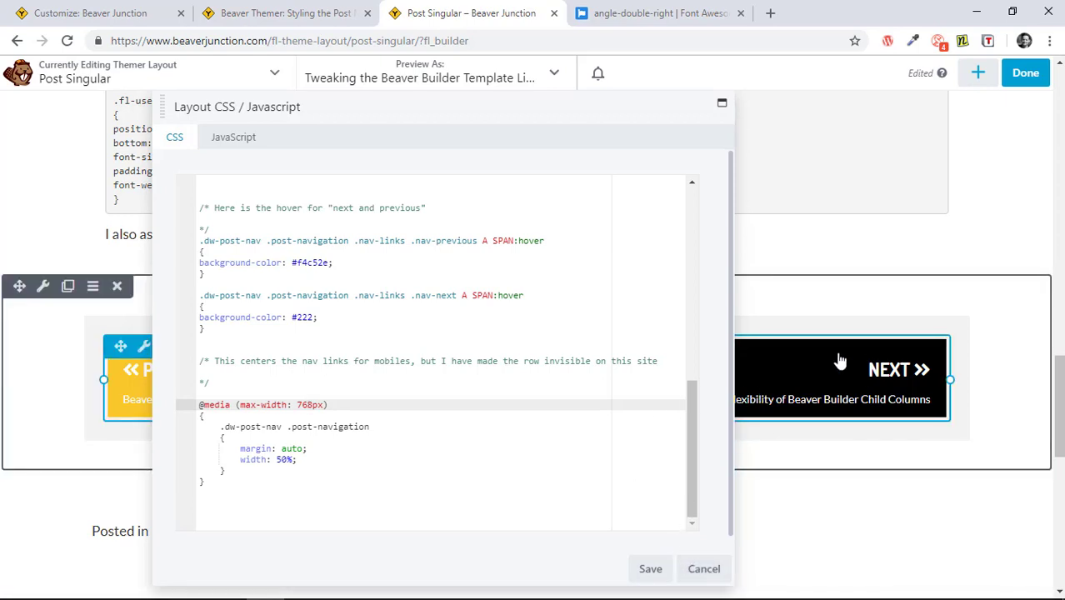
left_click(704, 569)
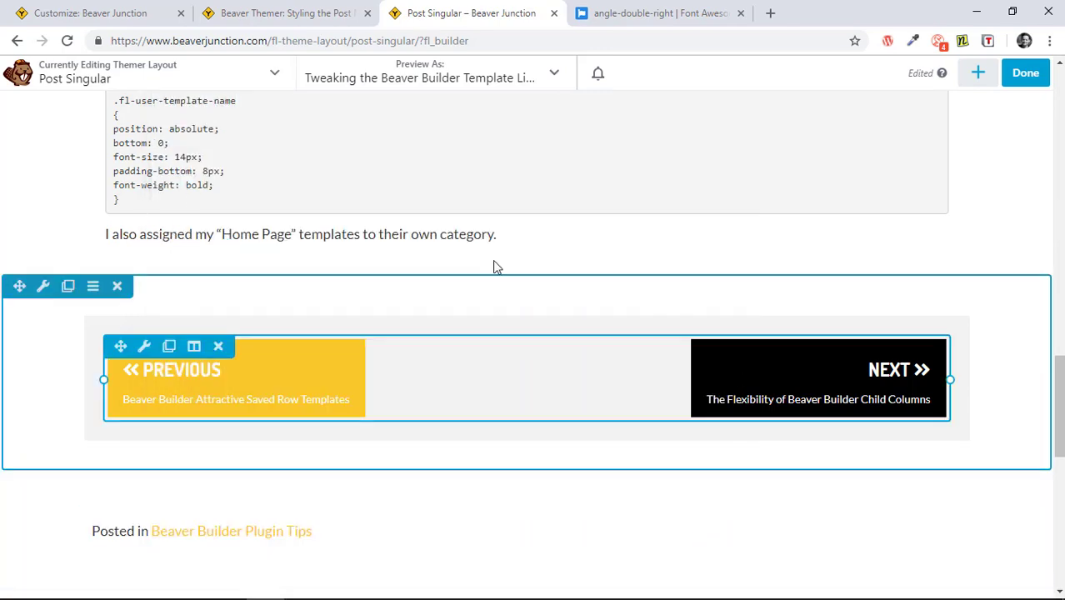
left_click(45, 286)
left_click(239, 137)
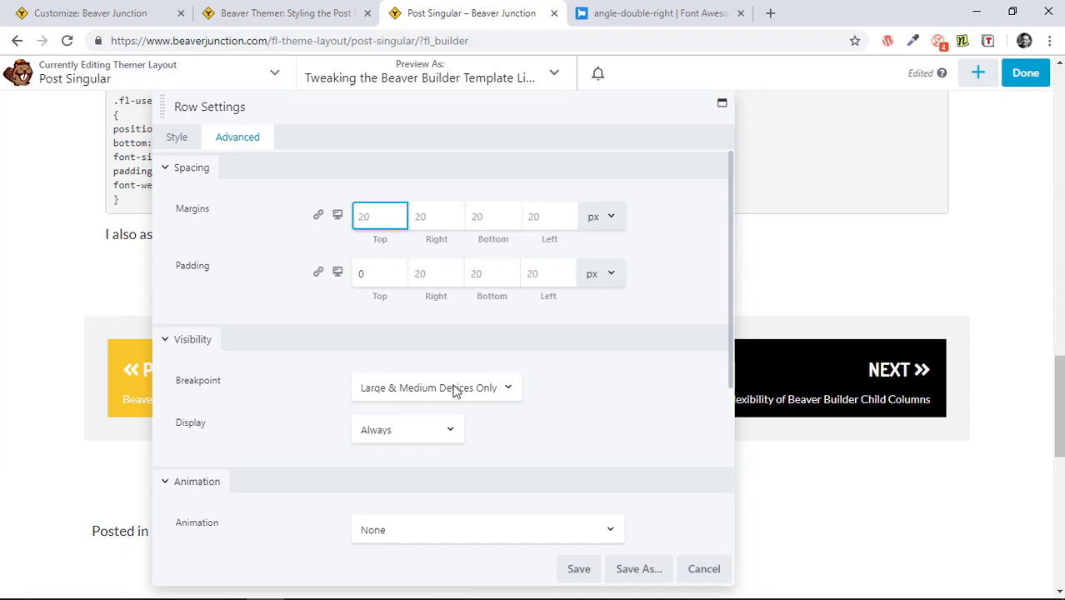
left_click(704, 569)
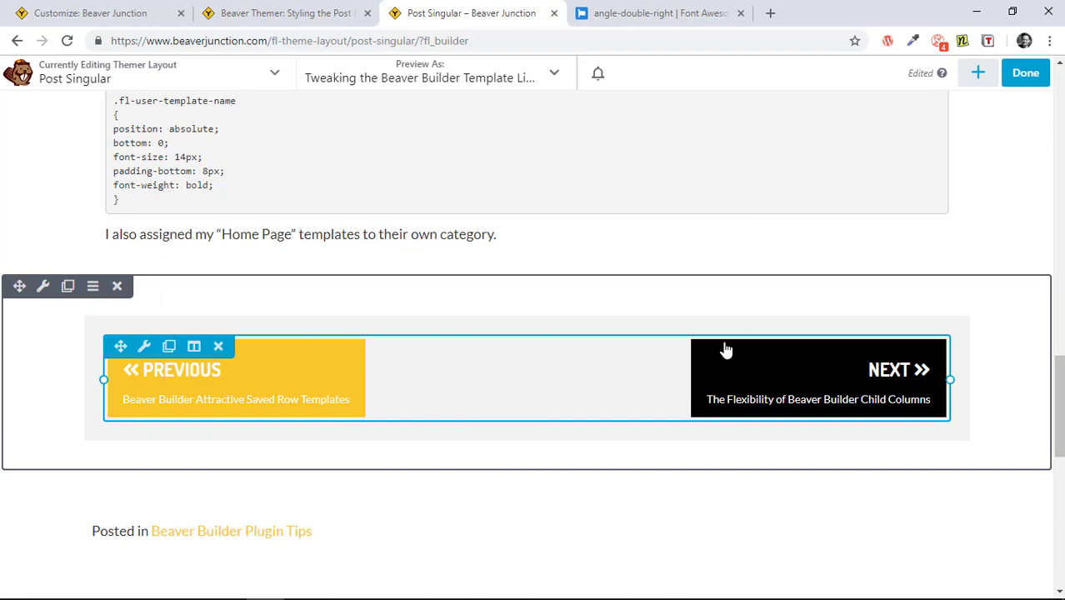
Switch to the 'Beaver Themer: Styling the Post' blog preview tab
left_click(286, 12)
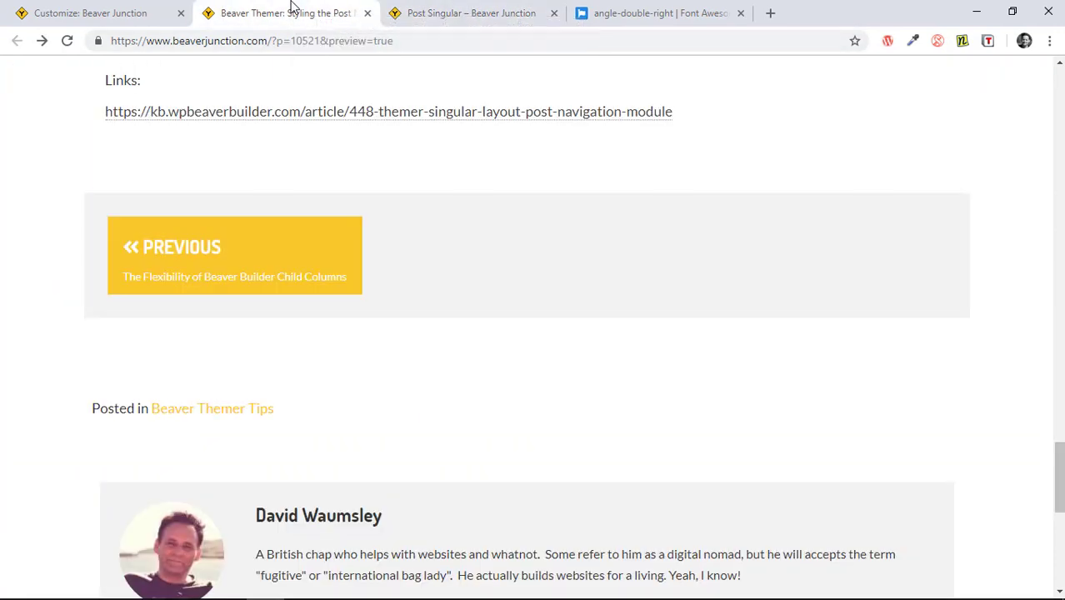
scroll(553, 320, "up", 5)
scroll(553, 319, "up", 5)
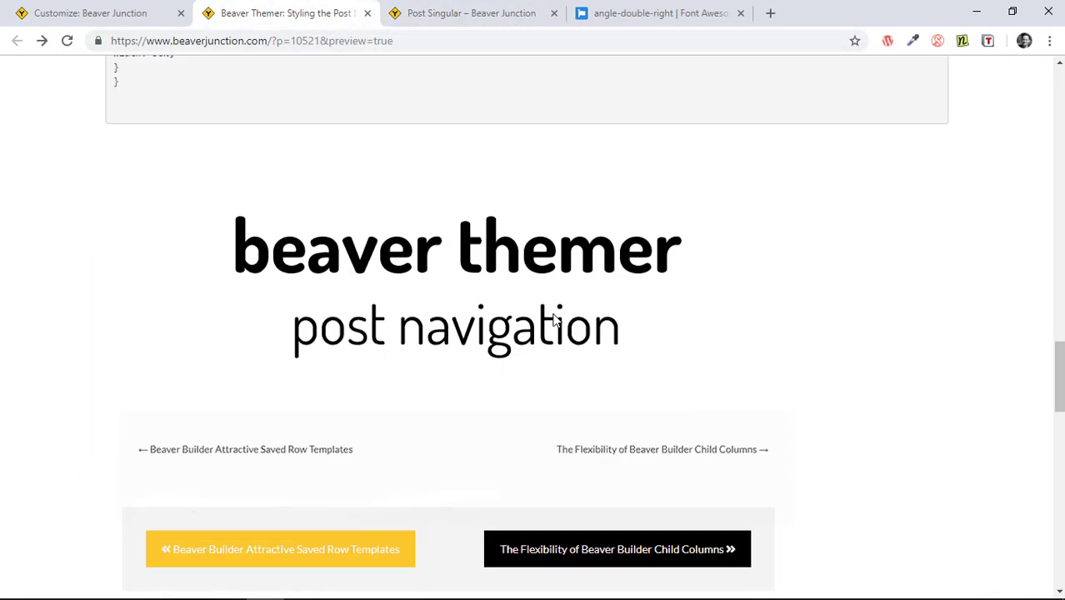
scroll(553, 319, "up", 3)
scroll(554, 317, "down", 2)
scroll(555, 316, "up", 2)
scroll(555, 317, "up", 8)
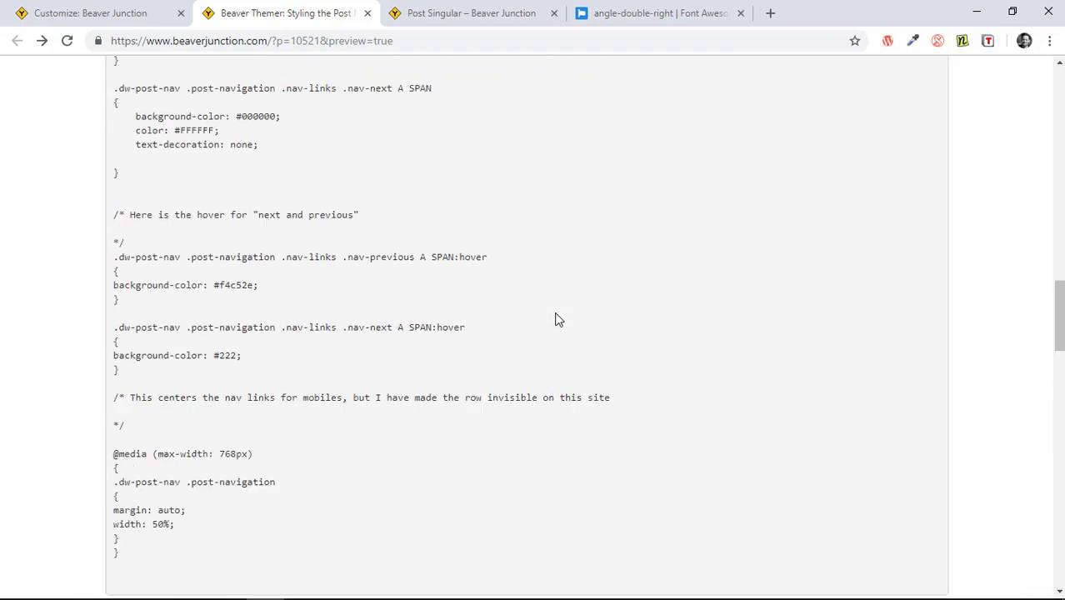
scroll(555, 316, "up", 3)
scroll(558, 319, "up", 10)
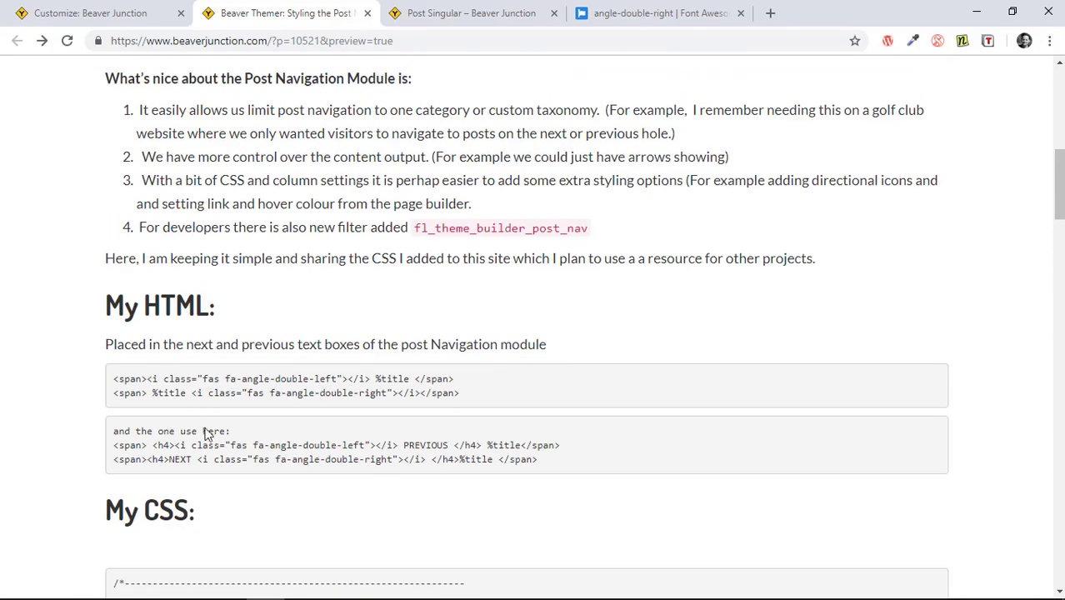
scroll(457, 399, "down", 5)
scroll(458, 399, "down", 8)
scroll(433, 423, "down", 6)
scroll(438, 427, "down", 6)
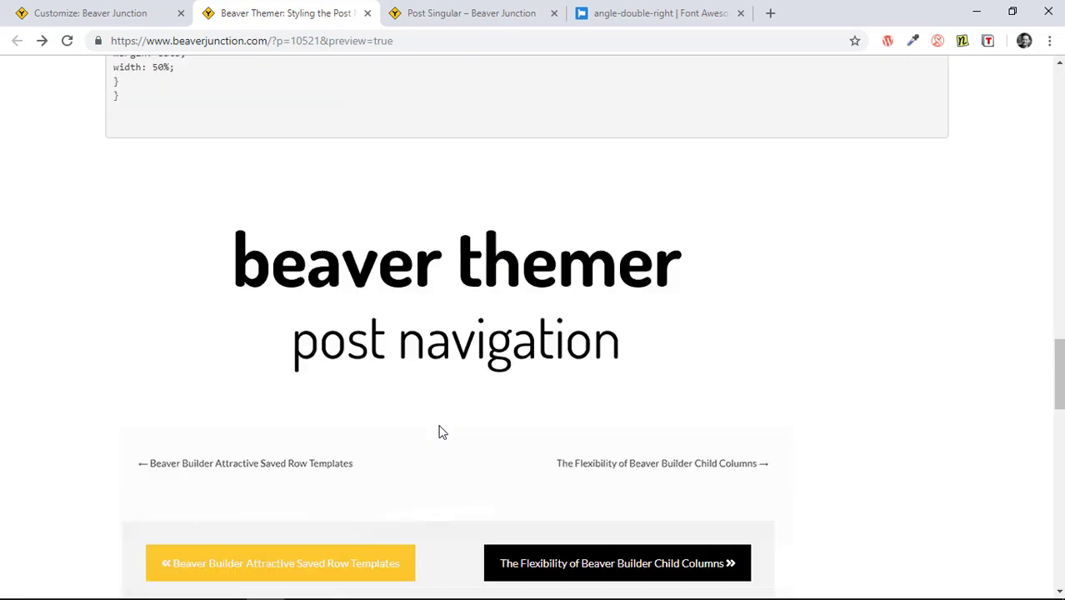
scroll(442, 432, "down", 6)
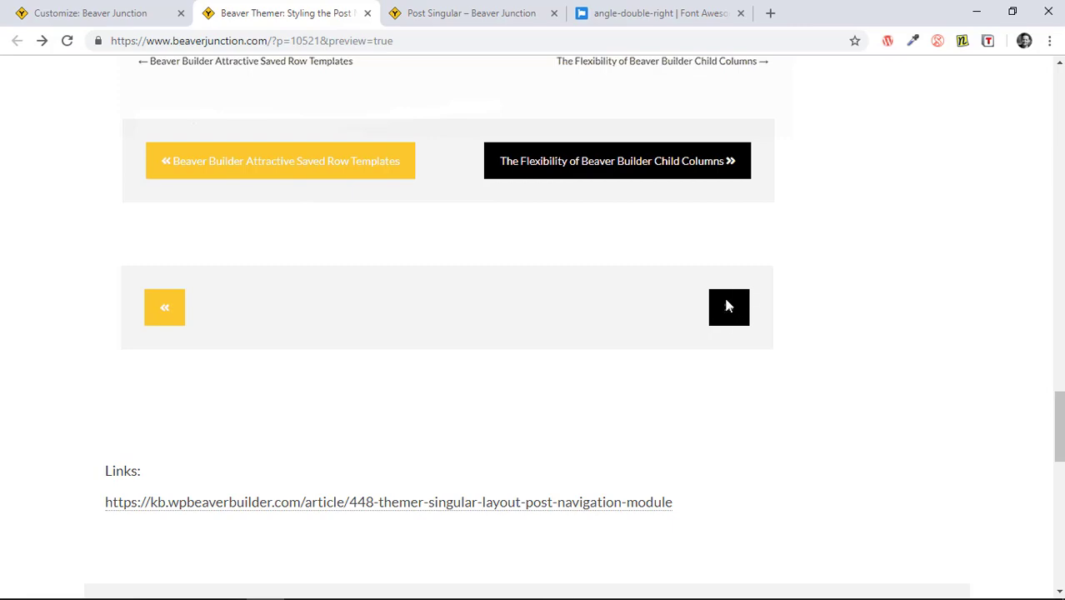
scroll(724, 456, "up", 8)
scroll(733, 458, "up", 8)
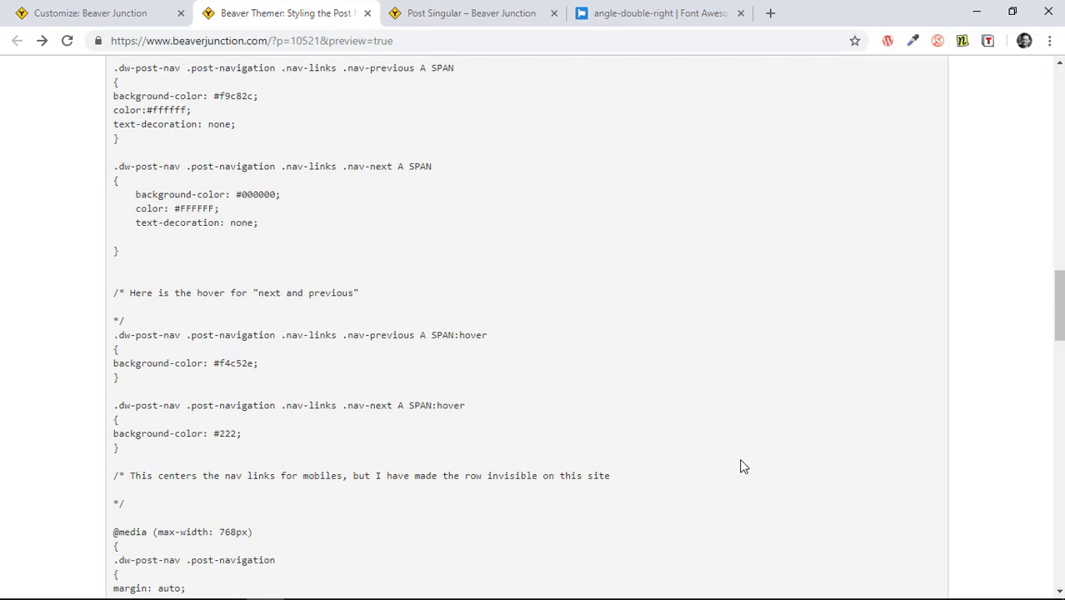
scroll(741, 459, "up", 5)
scroll(743, 460, "up", 5)
scroll(742, 460, "up", 5)
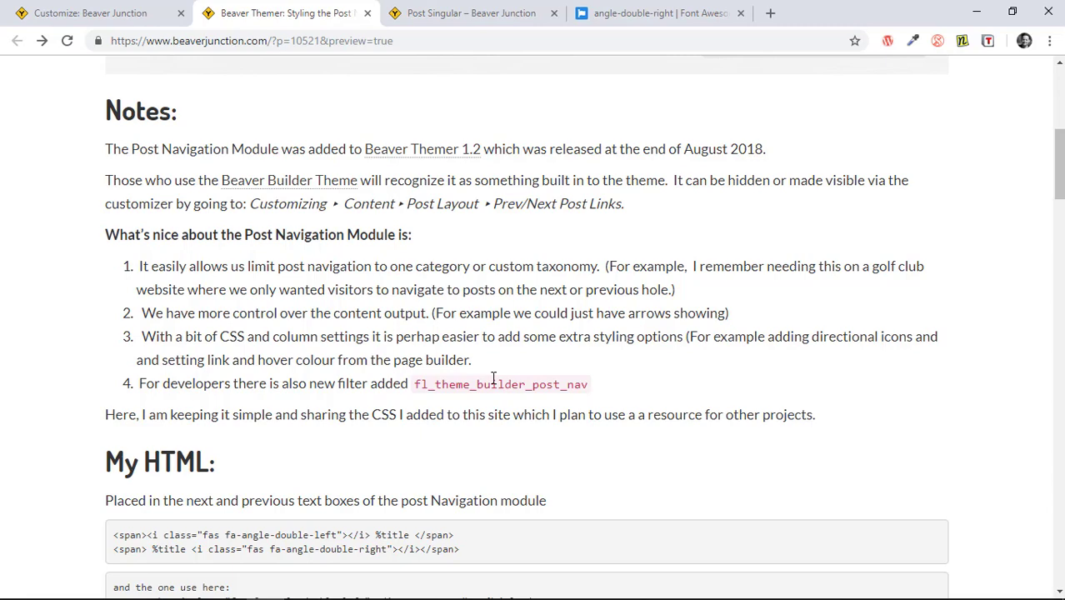
scroll(615, 338, "down", 6)
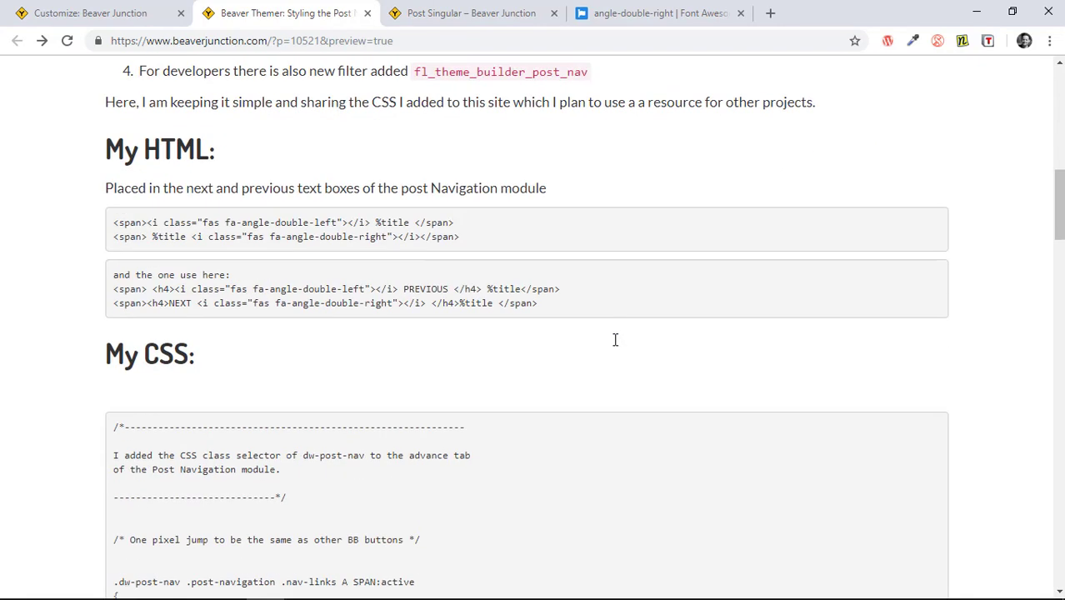
scroll(615, 338, "down", 6)
scroll(615, 338, "down", 6)
scroll(617, 342, "down", 4)
scroll(617, 345, "down", 5)
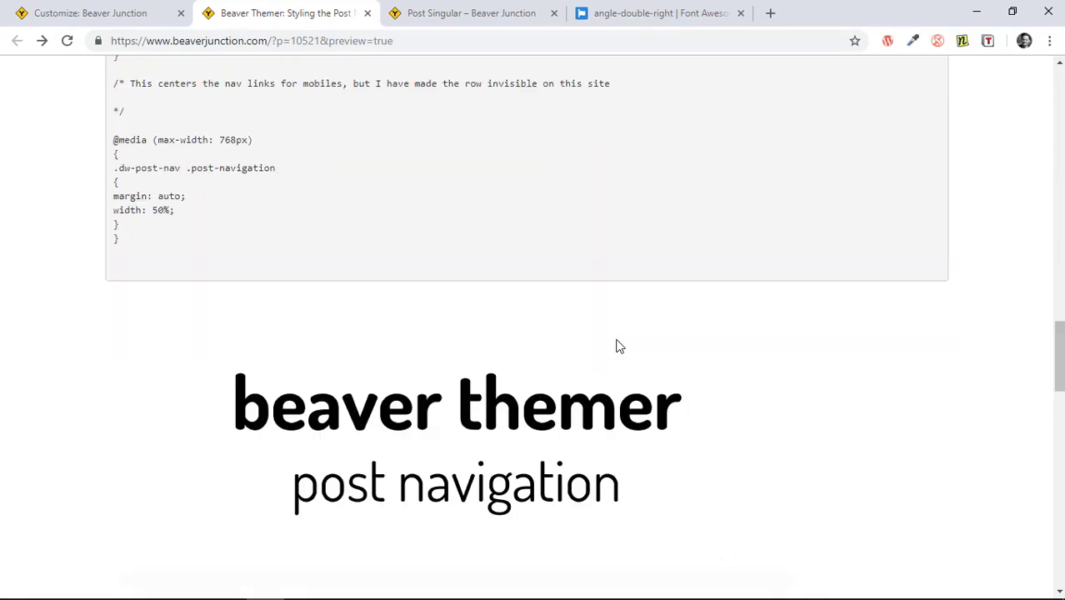
scroll(617, 345, "down", 5)
scroll(617, 346, "down", 1)
scroll(619, 347, "down", 3)
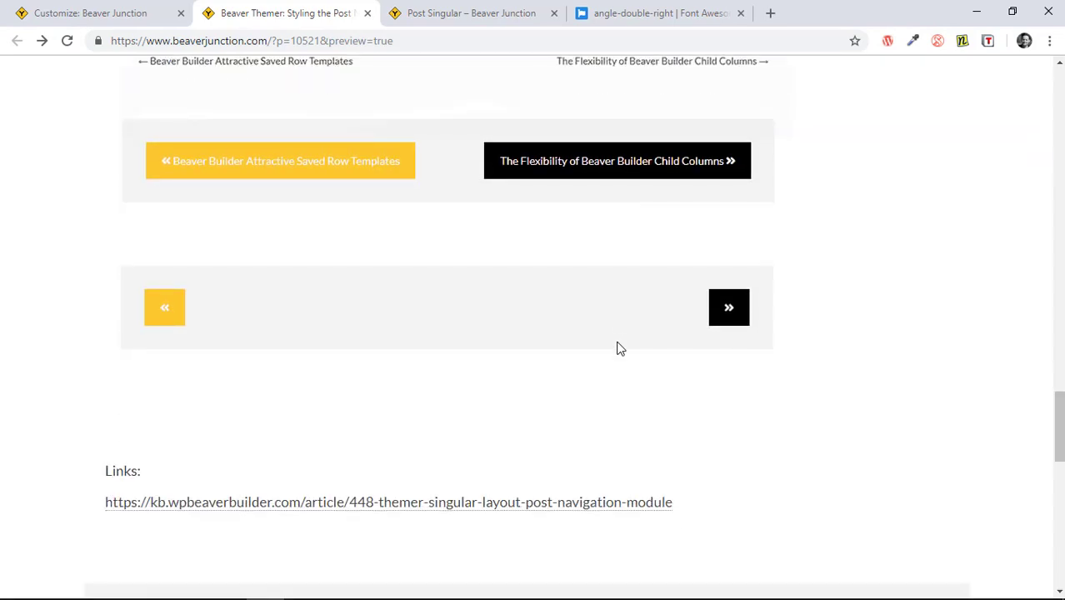